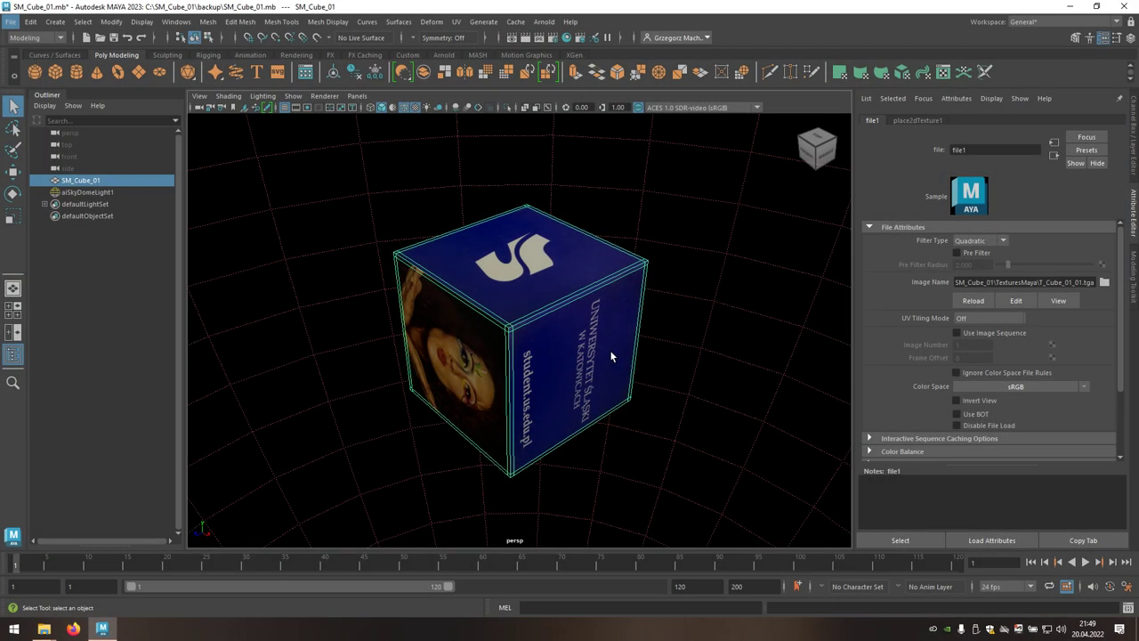
# Switch Maya's right panel to the Channel Box to show SM_Cube_01's transform channels.
pyautogui.click(1133, 144)
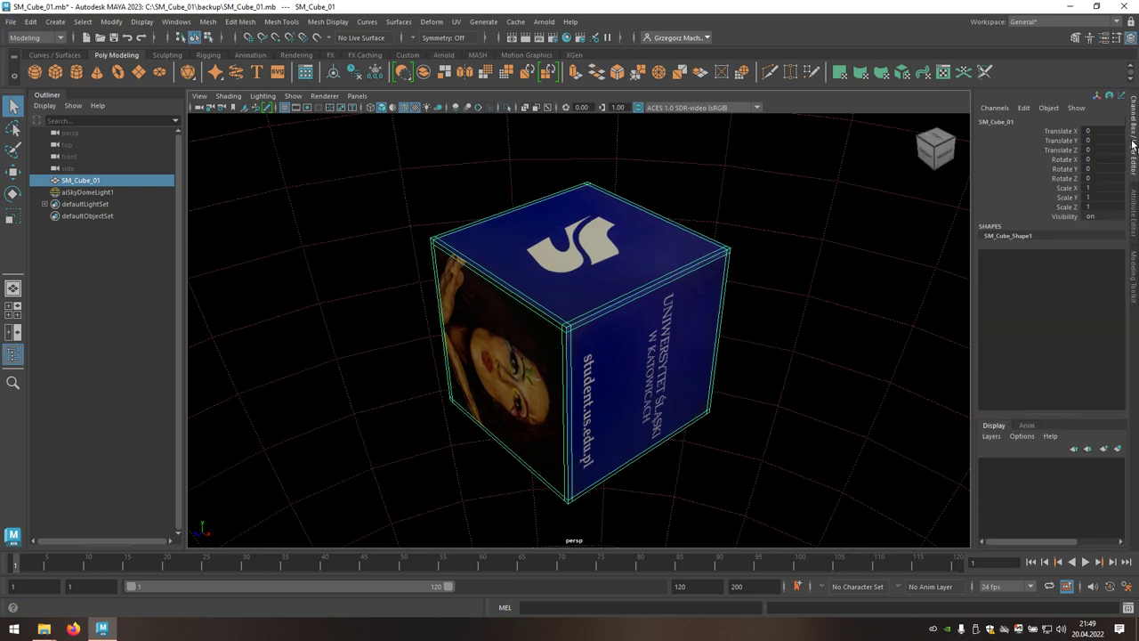
# Set SM_Cube_01's Scale X, Y and Z to 0.5 and frame the shrunken cube.
pyautogui.click(1093, 187)
pyautogui.press('BackSpace')
pyautogui.press('Tab')
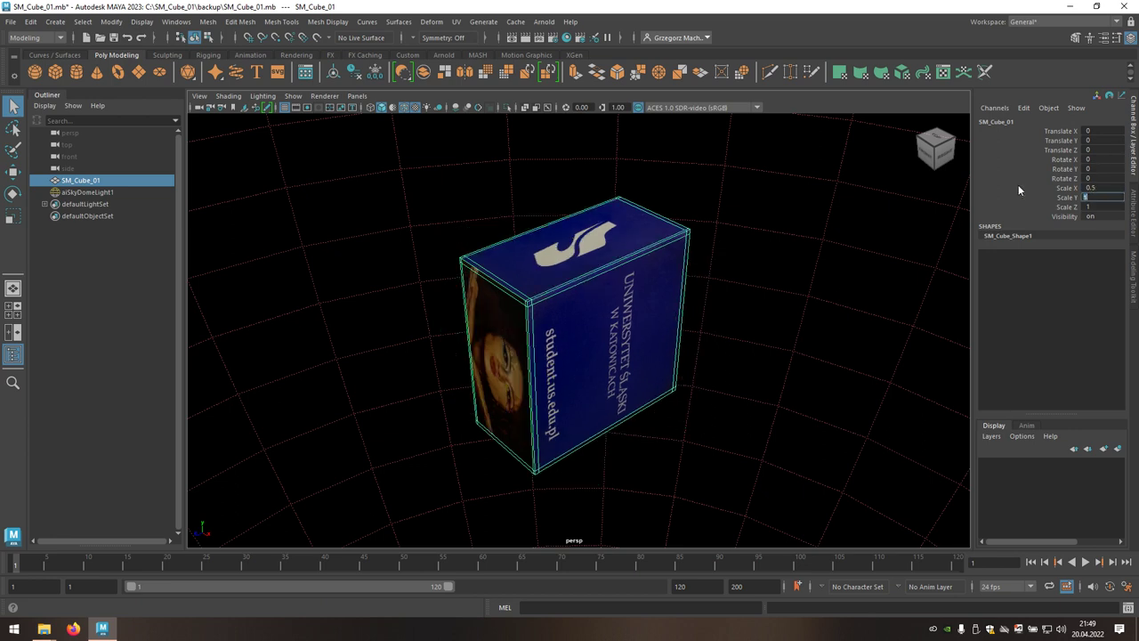
pyautogui.write('.5')
pyautogui.press('Tab')
pyautogui.write('.5')
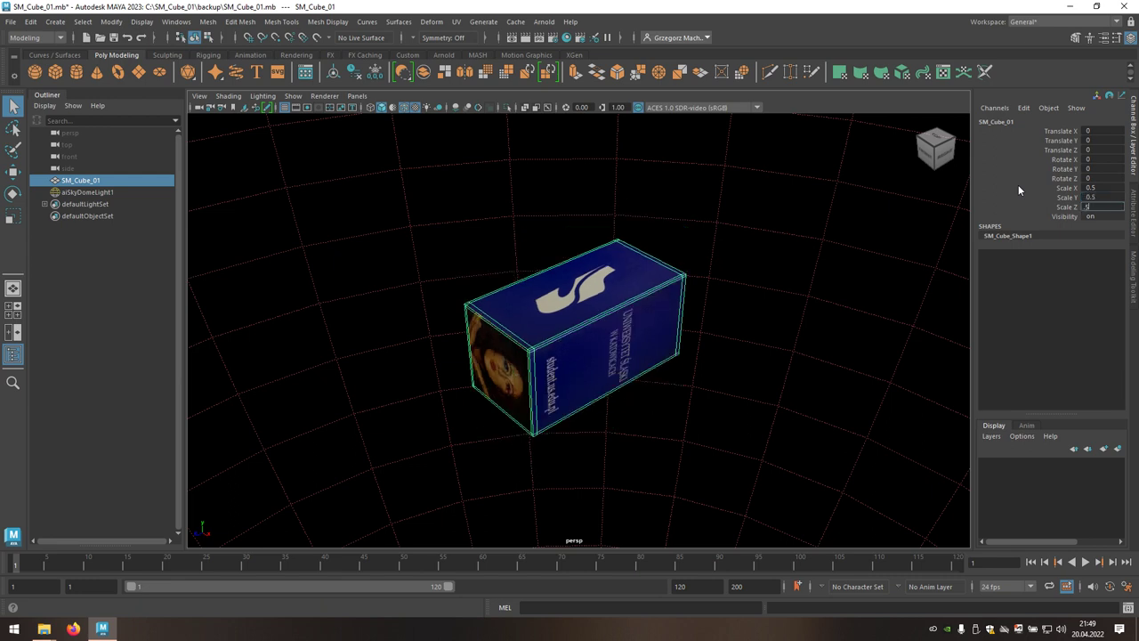
pyautogui.press('Return')
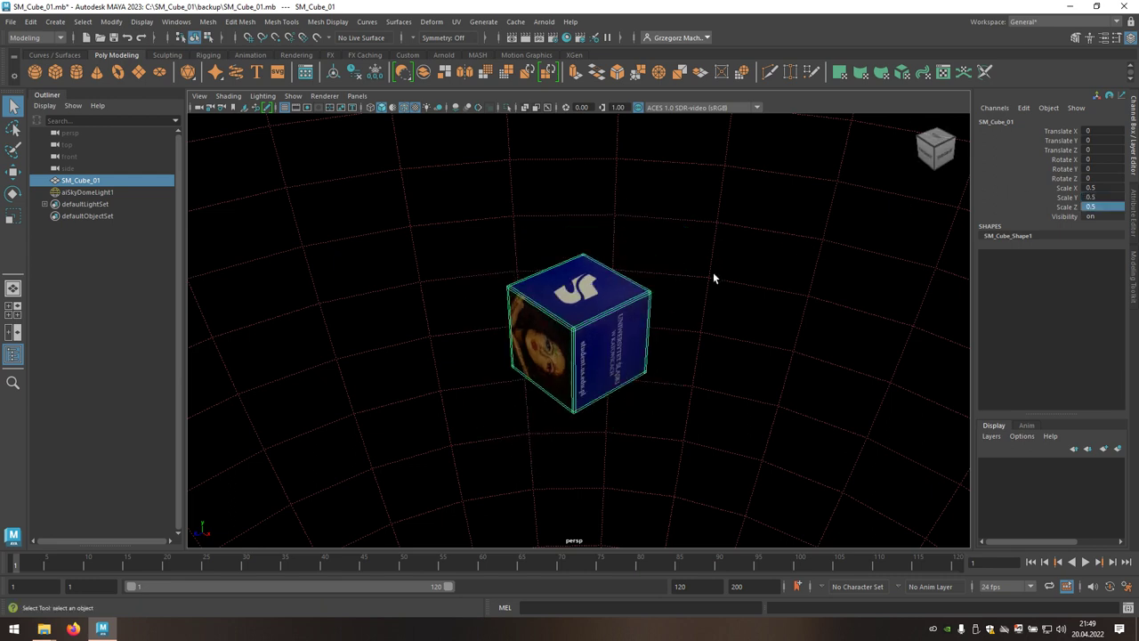
pyautogui.press('f')
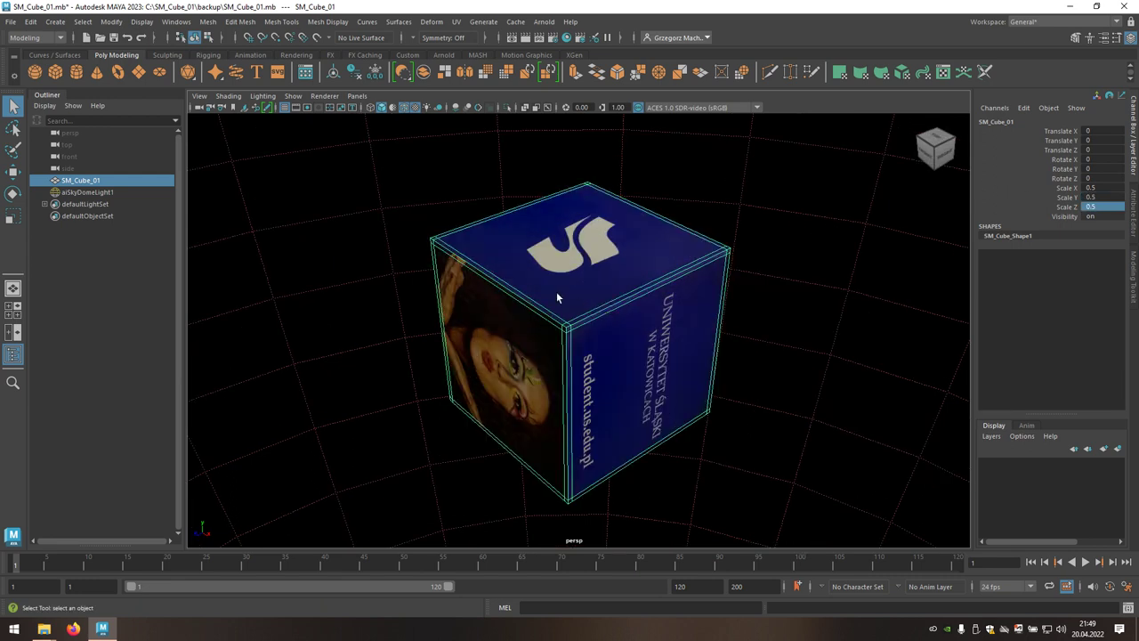
# Apply Modify > Freeze Transformations to SM_Cube_01 so its scale resets to 1.
pyautogui.click(117, 26)
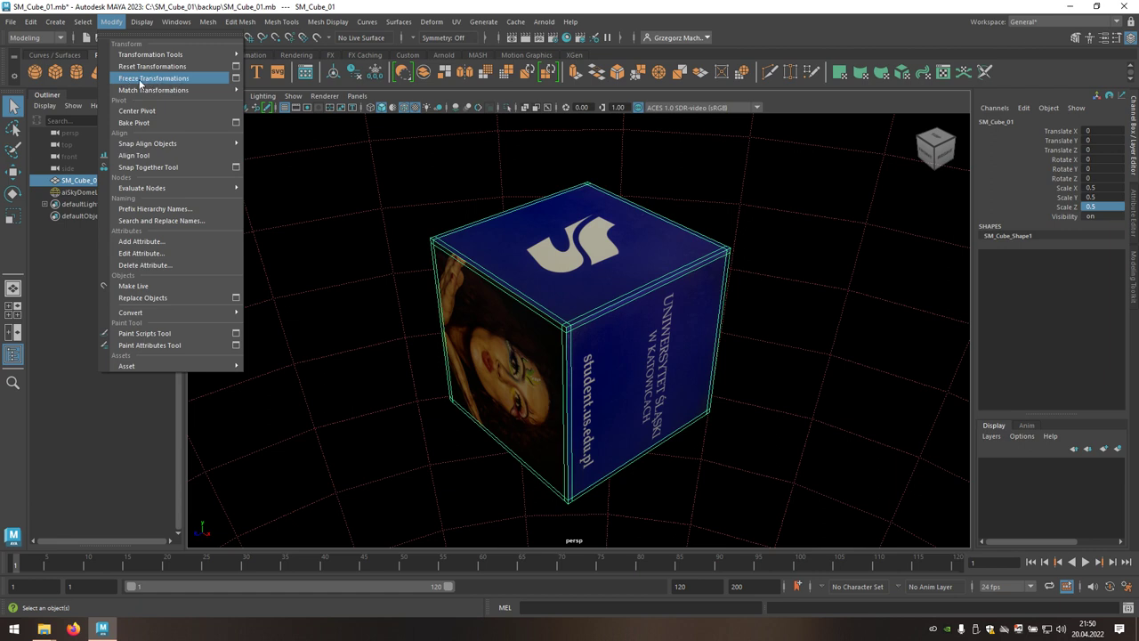
pyautogui.click(194, 79)
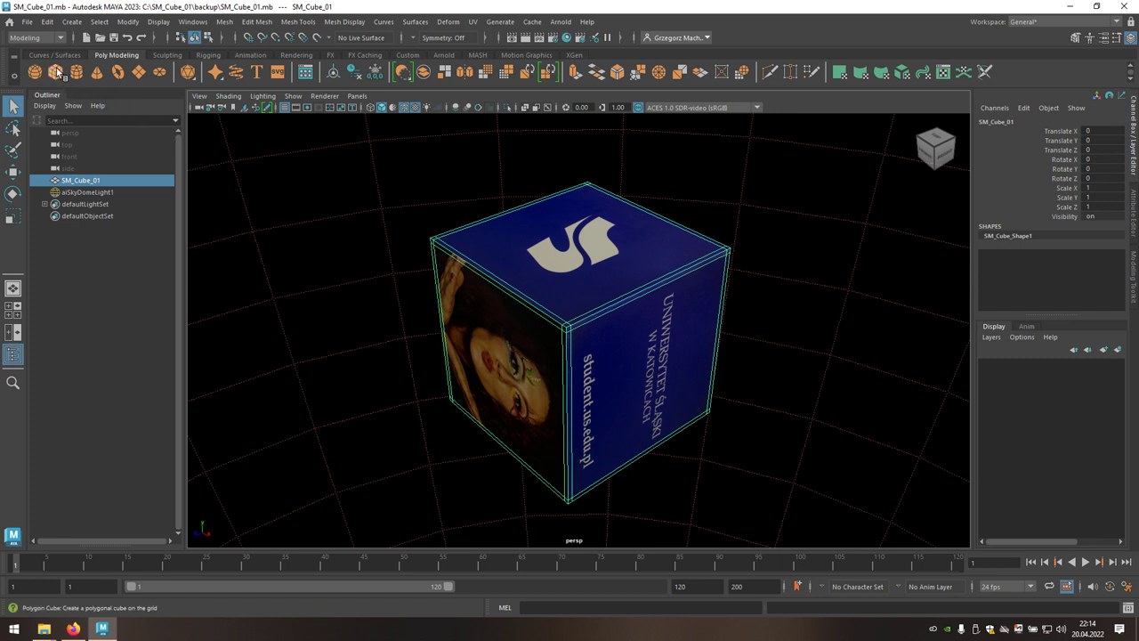
# Create polygon cube pCube1 and set its polyCube1 Width, Height and Depth to 50.
pyautogui.click(55, 71)
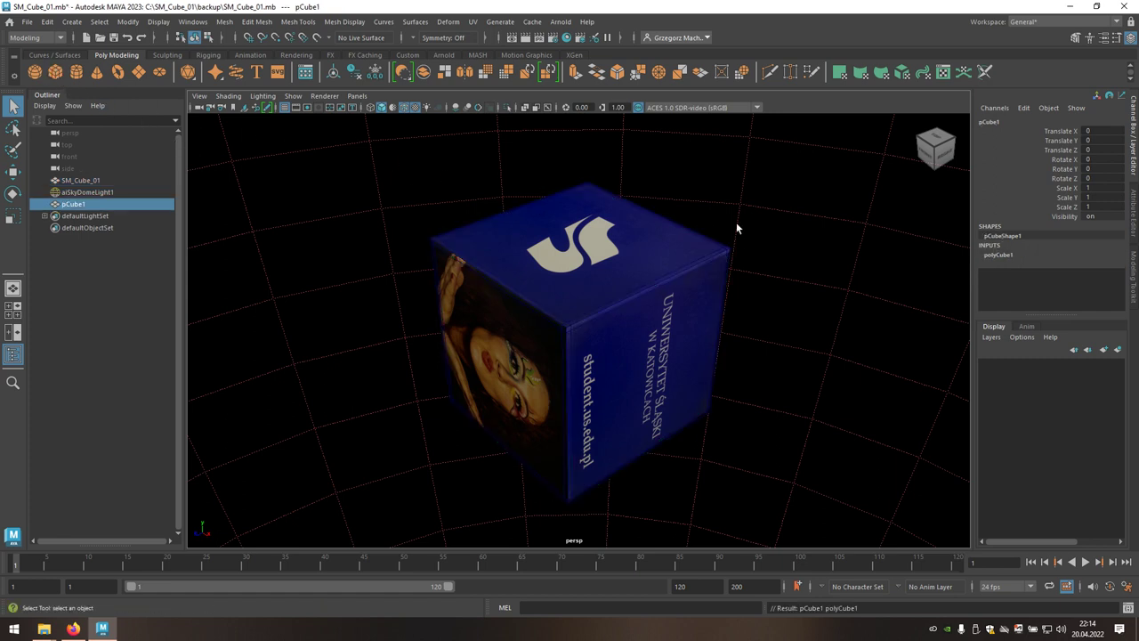
pyautogui.click(1003, 256)
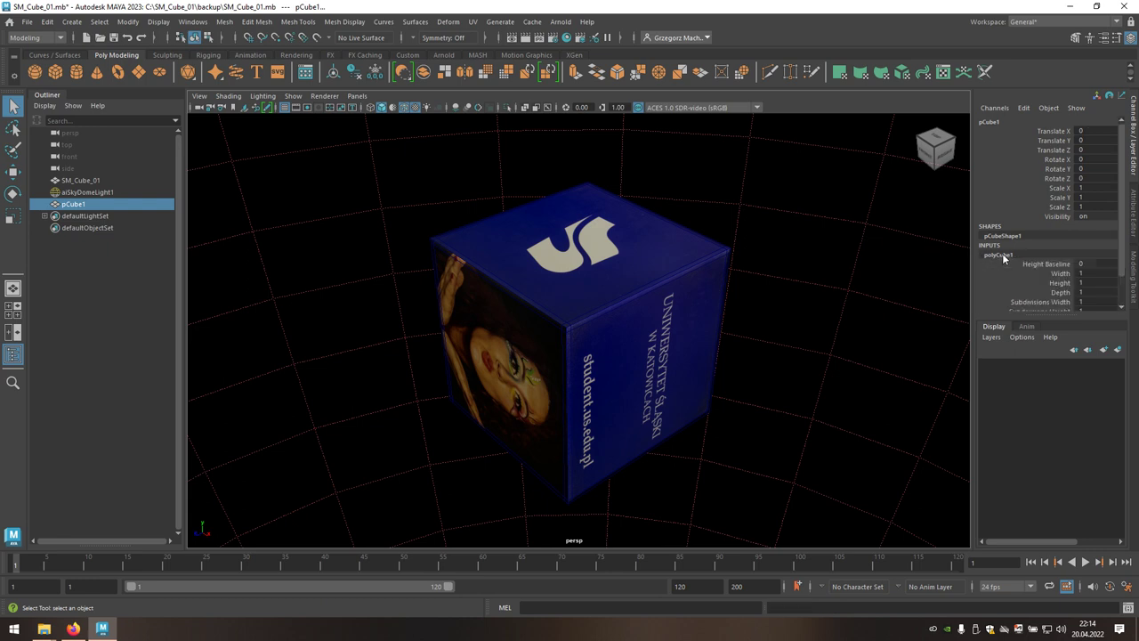
pyautogui.click(1080, 273)
pyautogui.write('50')
pyautogui.press('Tab')
pyautogui.write('50')
pyautogui.press('Tab')
pyautogui.write('50')
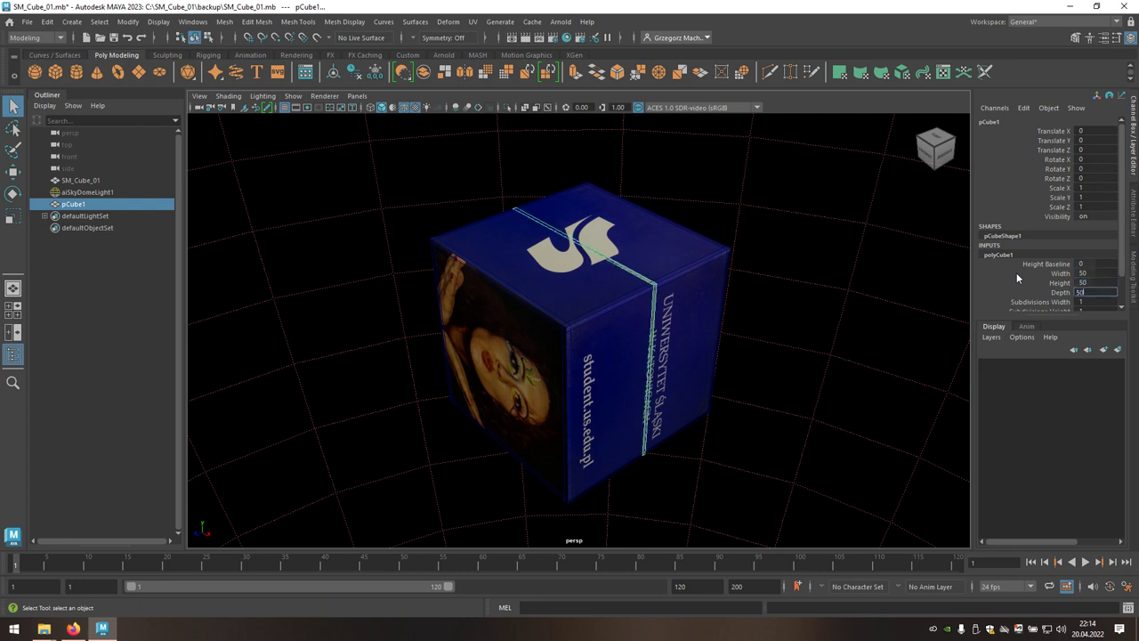
pyautogui.press('Return')
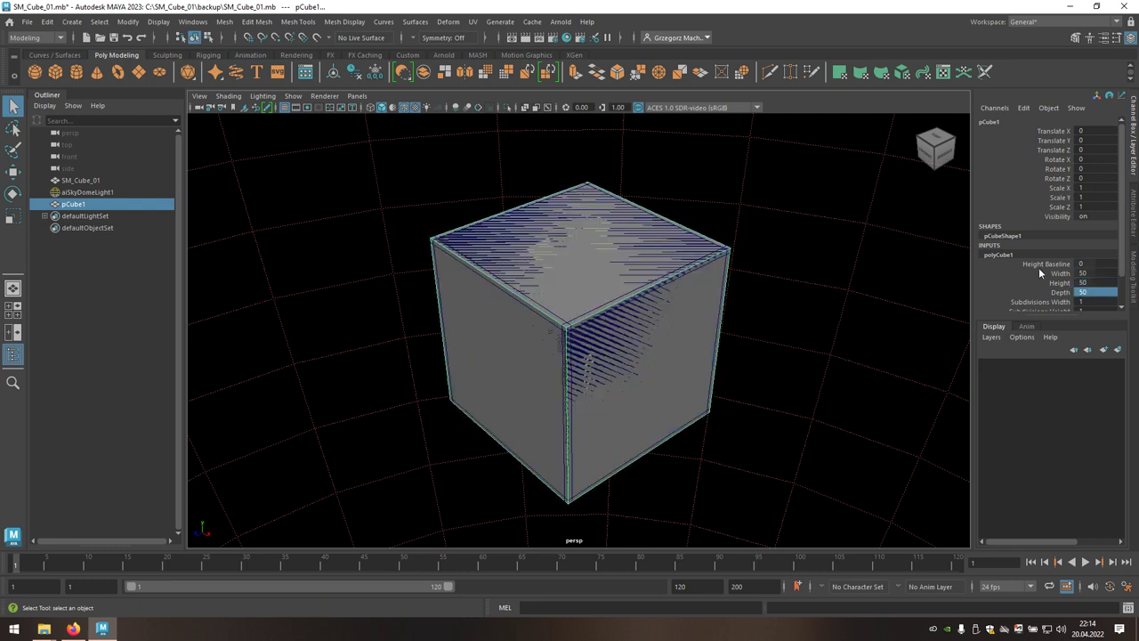
# Raise the Transparency of pCube1's lambert1 material through its initialShadingGroup.
pyautogui.click(1134, 218)
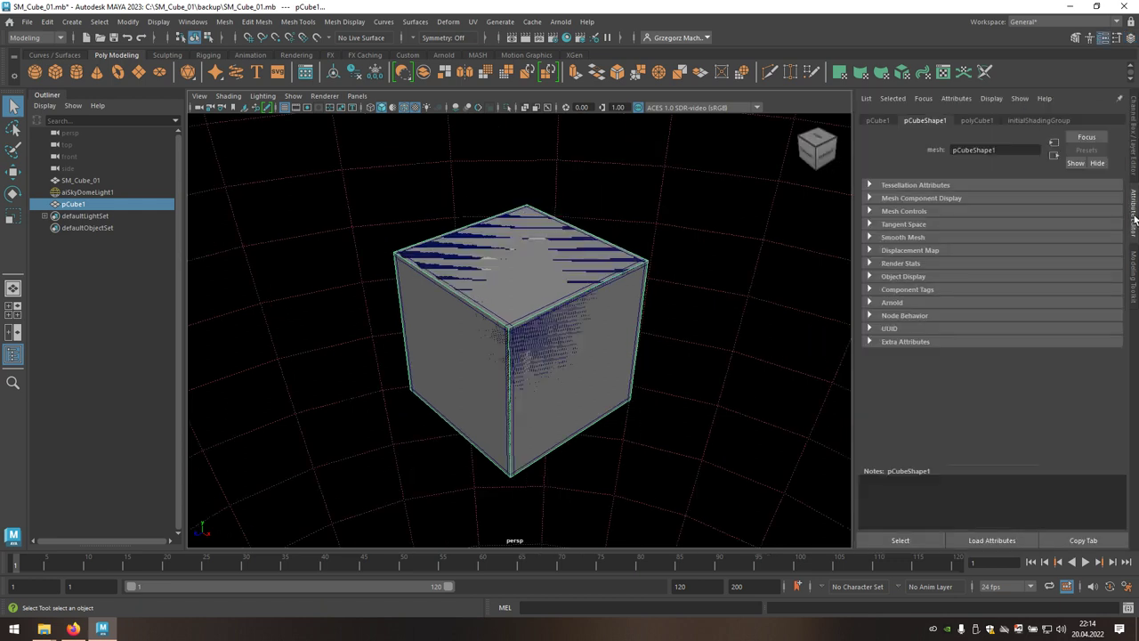
pyautogui.click(1041, 121)
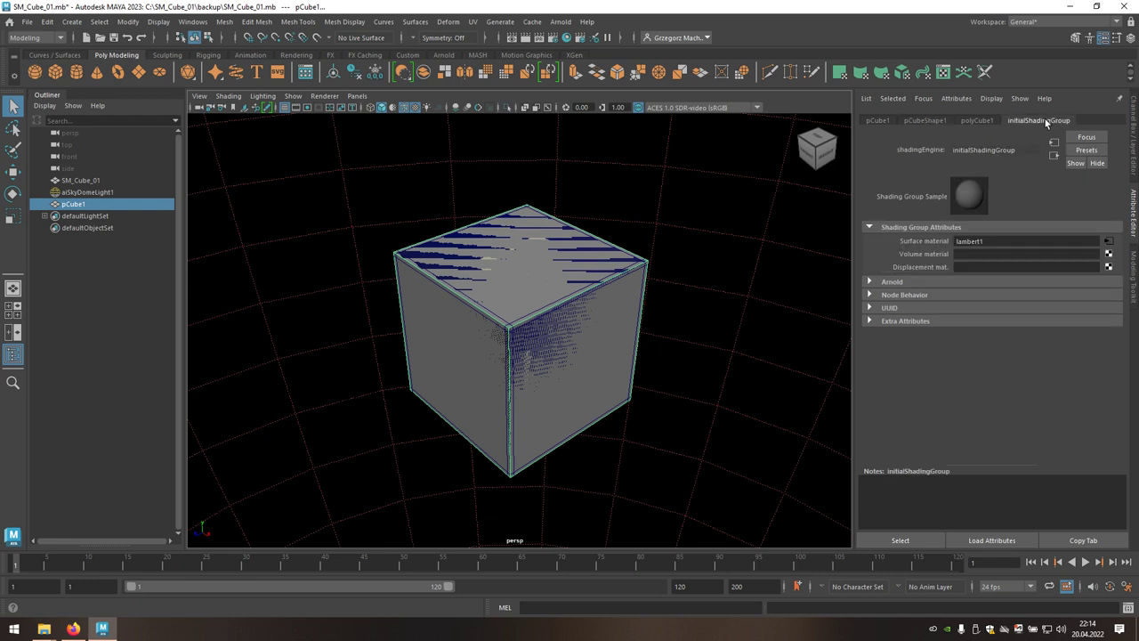
pyautogui.click(1108, 244)
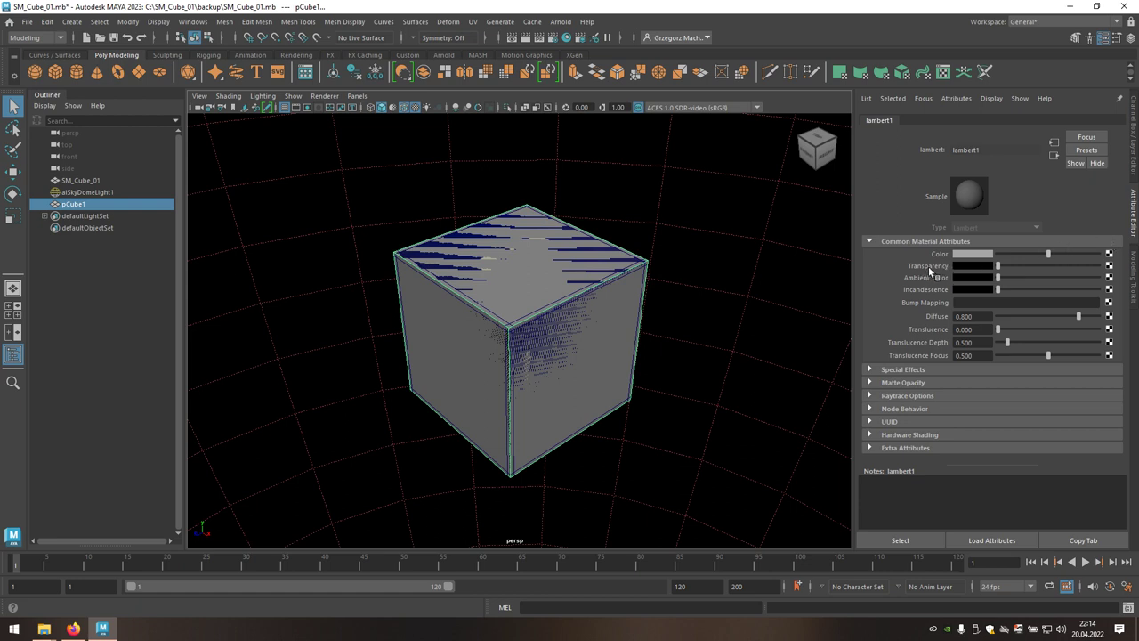
pyautogui.moveTo(998, 267); pyautogui.dragTo(1044, 267)
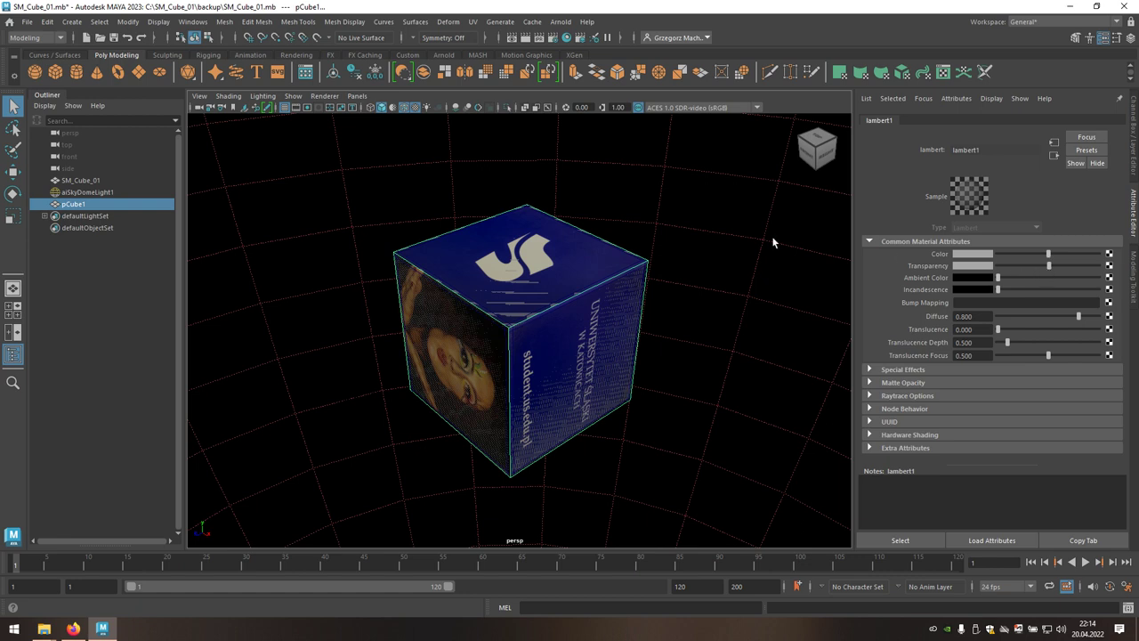
# Rename pCube1 to UCX_SM_Cube_01 using SM_Cube_01's copied name, then save the scene.
pyautogui.click(83, 180)
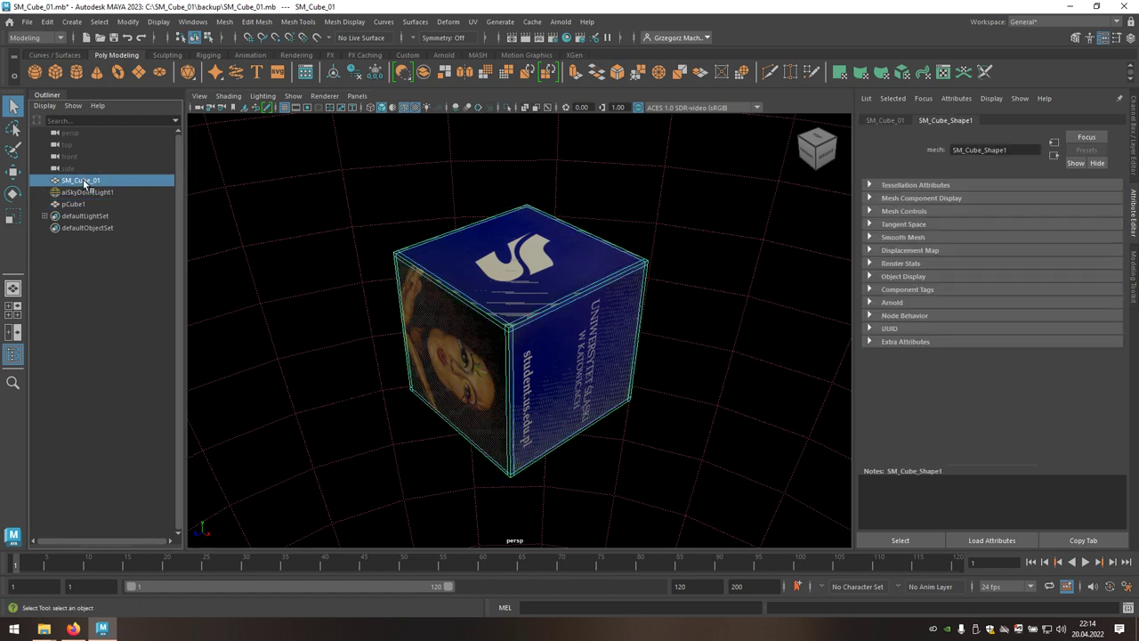
pyautogui.doubleClick(92, 180)
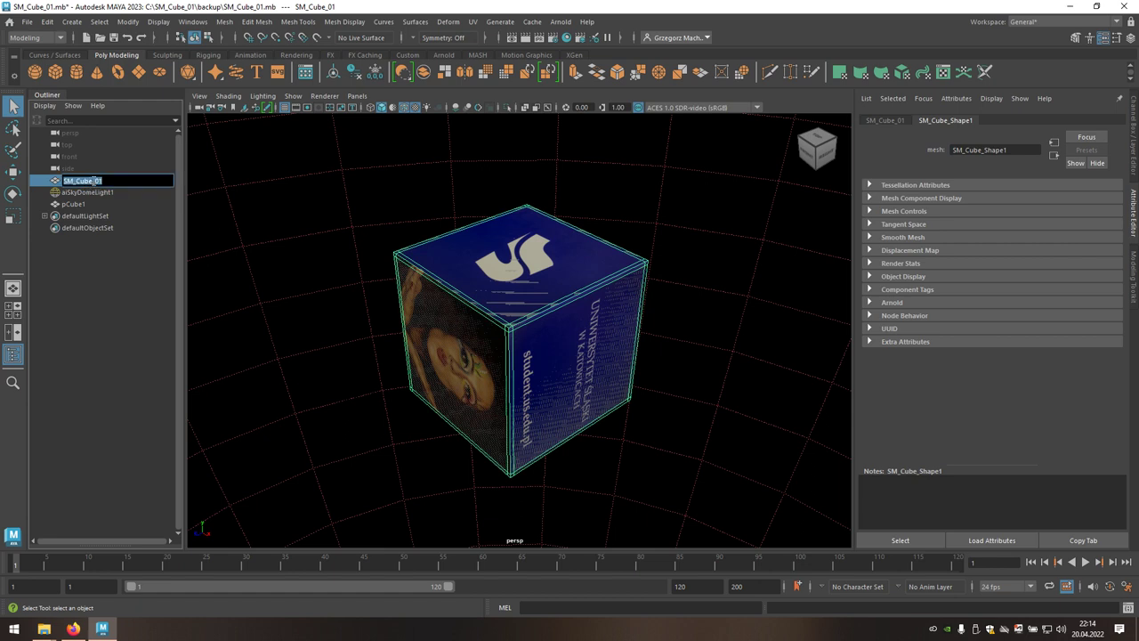
pyautogui.rightClick(94, 181)
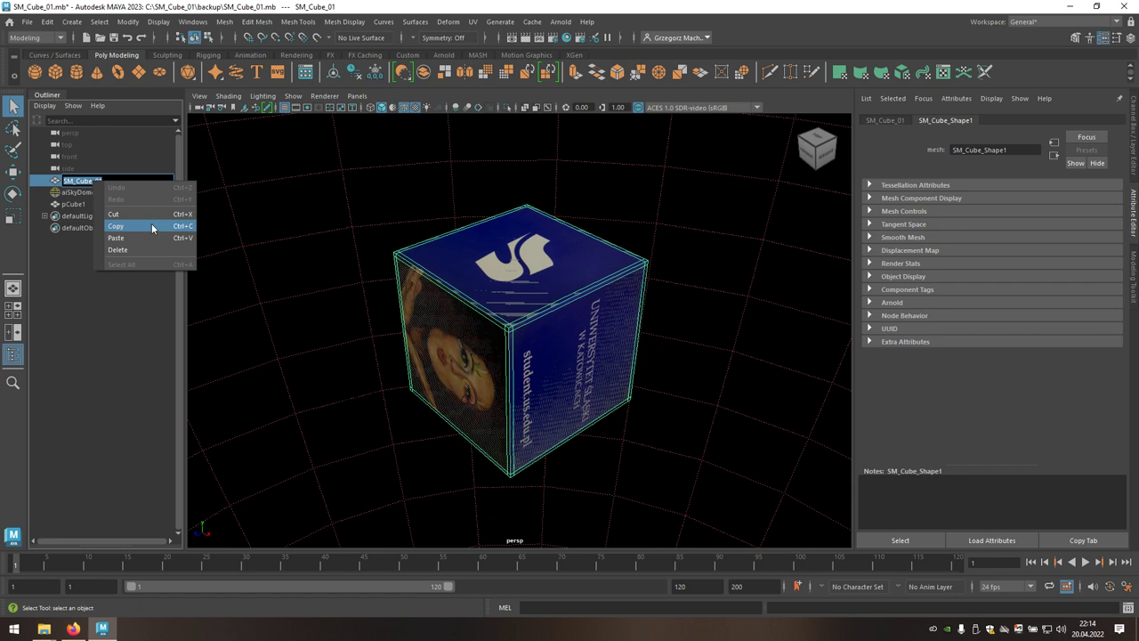
pyautogui.click(152, 227)
pyautogui.click(84, 208)
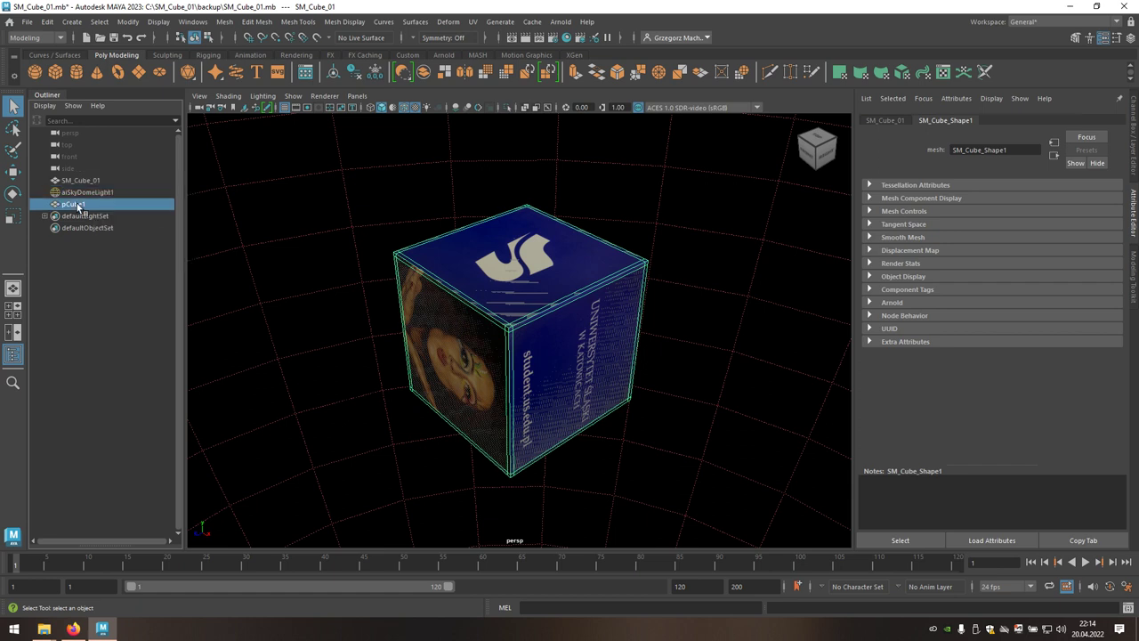
pyautogui.doubleClick(89, 210)
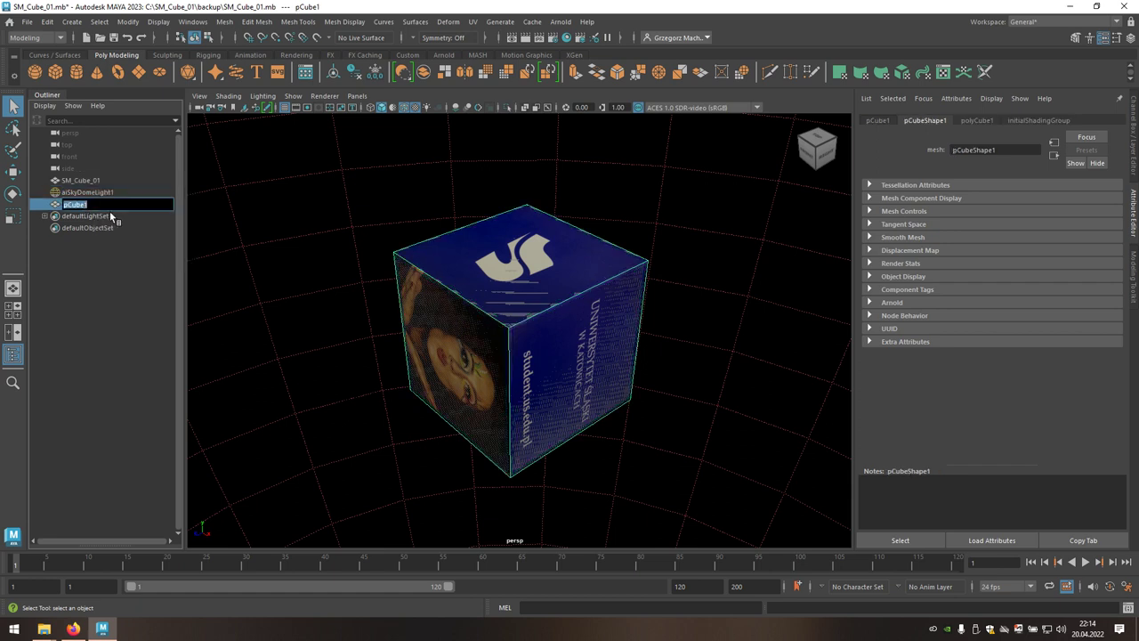
pyautogui.write('UCX_')
pyautogui.rightClick(105, 210)
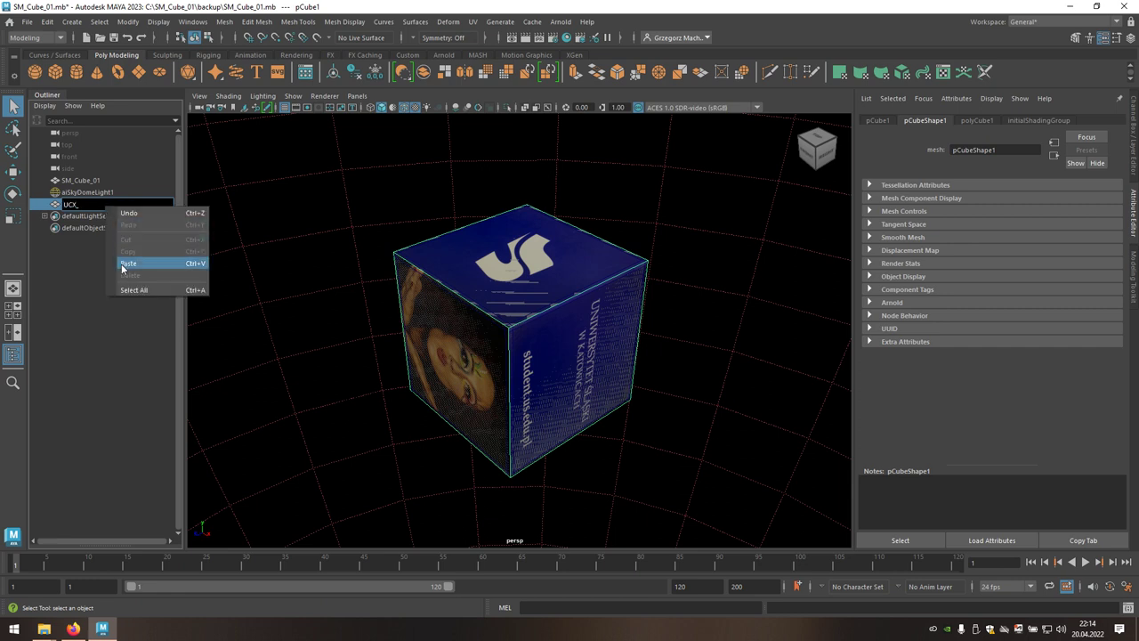
pyautogui.click(160, 265)
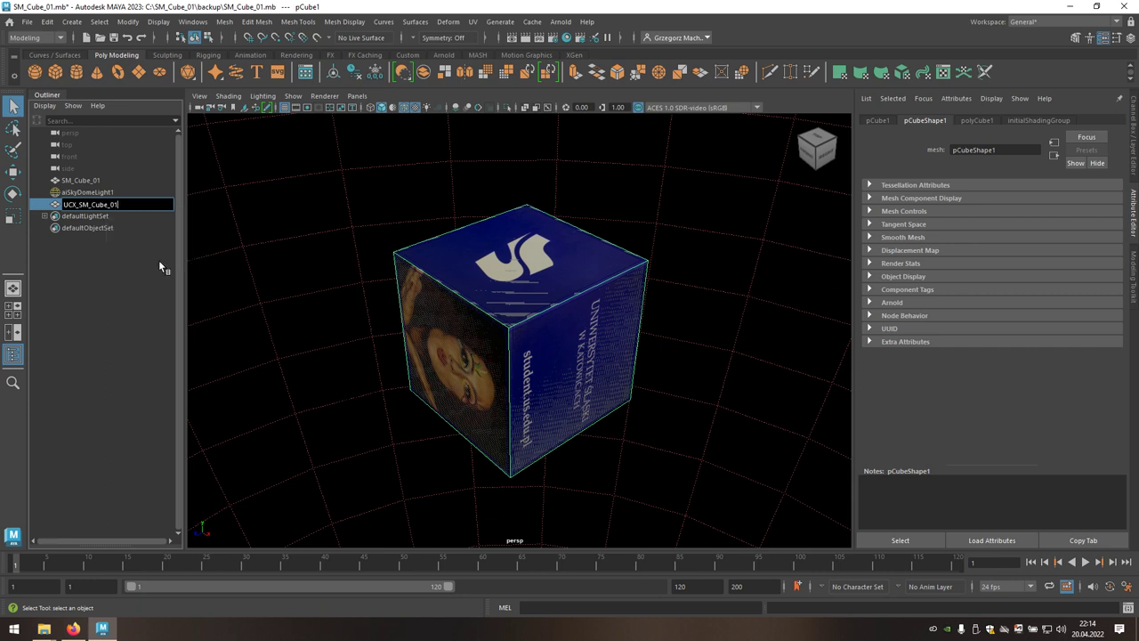
pyautogui.press('Return')
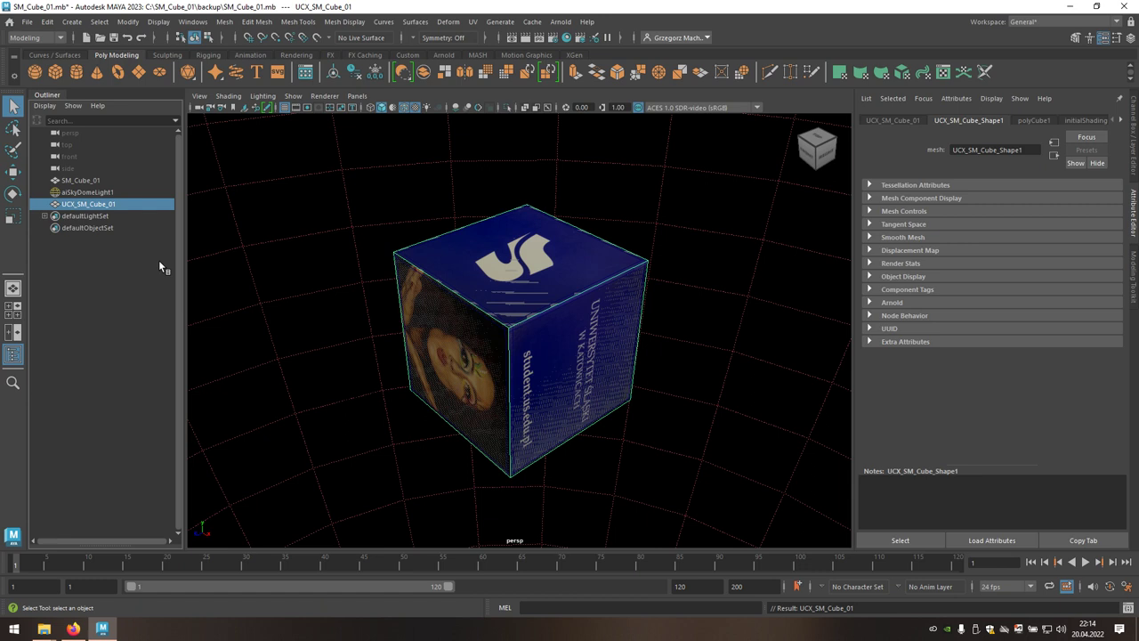
pyautogui.hotkey('ctrl', 's')
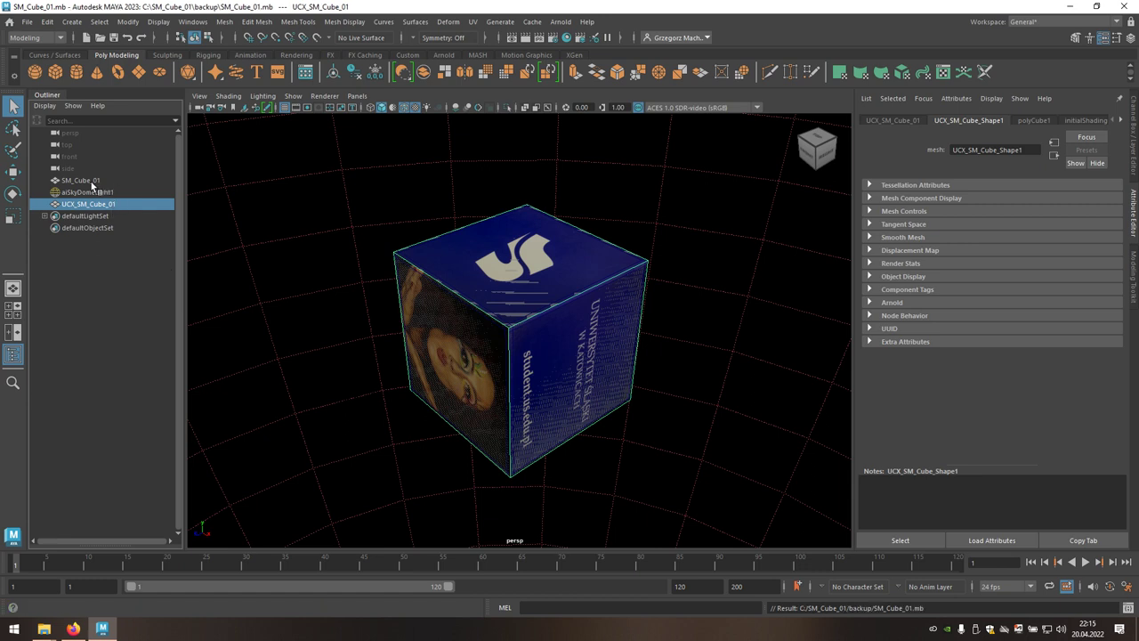
# Select SM_Cube_01 along with UCX_SM_Cube_01 and bring up the File menu for export.
pyautogui.keyDown('ctrl'); pyautogui.click(102, 180); pyautogui.keyUp('ctrl')
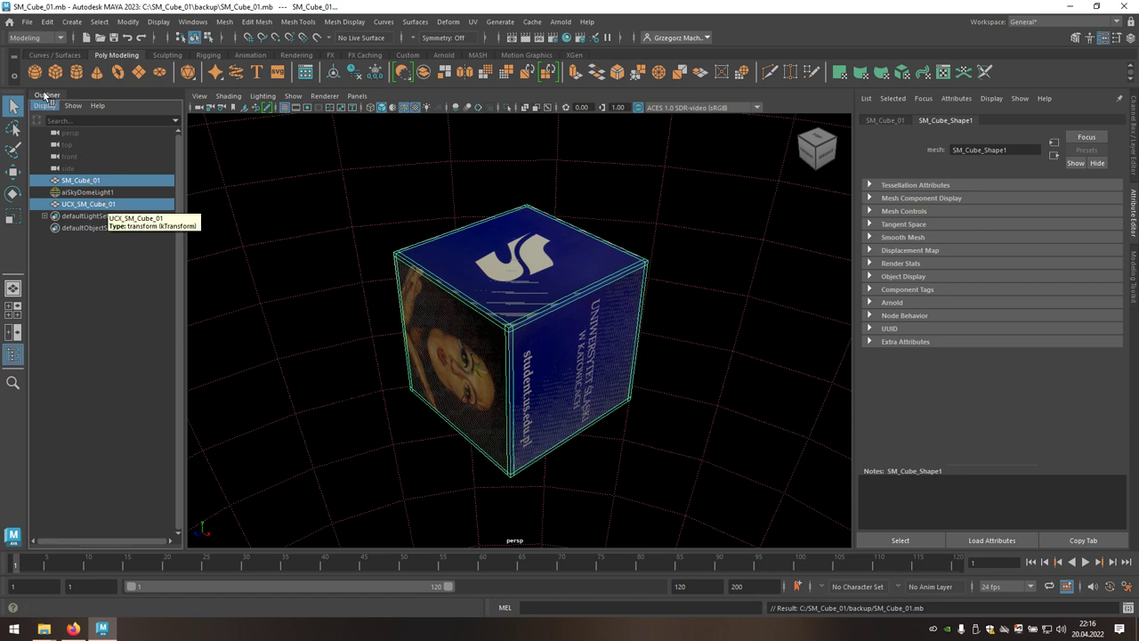
pyautogui.click(28, 22)
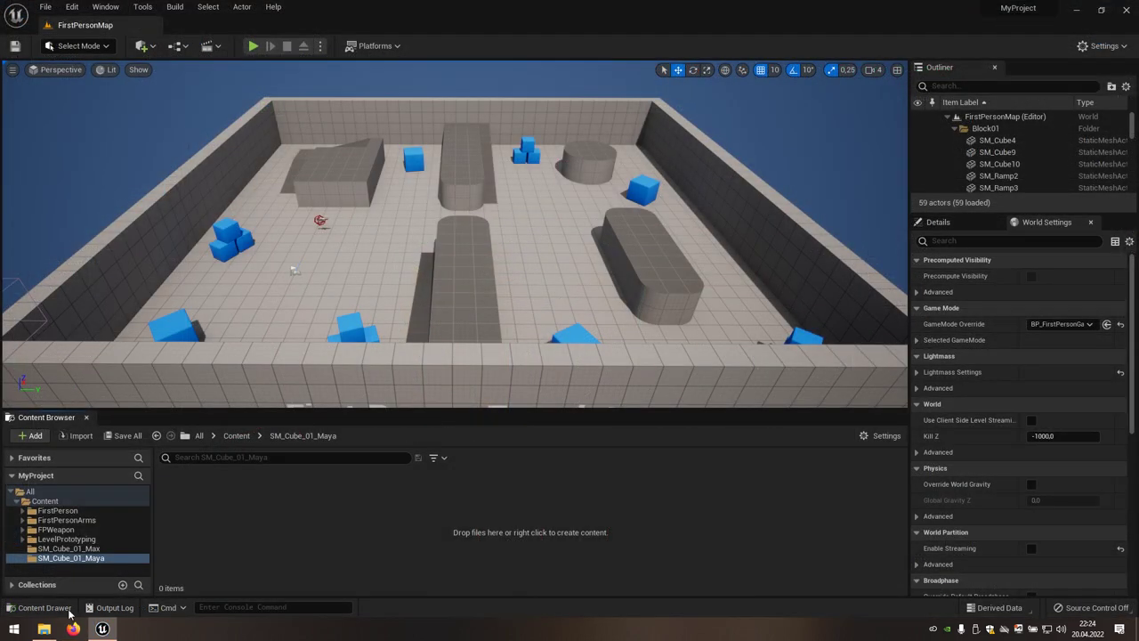
# Import SM_Cube_01.fbx into SM_Cube_01_Maya with missing-collision generation and Generate Lightmap UVs off.
pyautogui.click(44, 629)
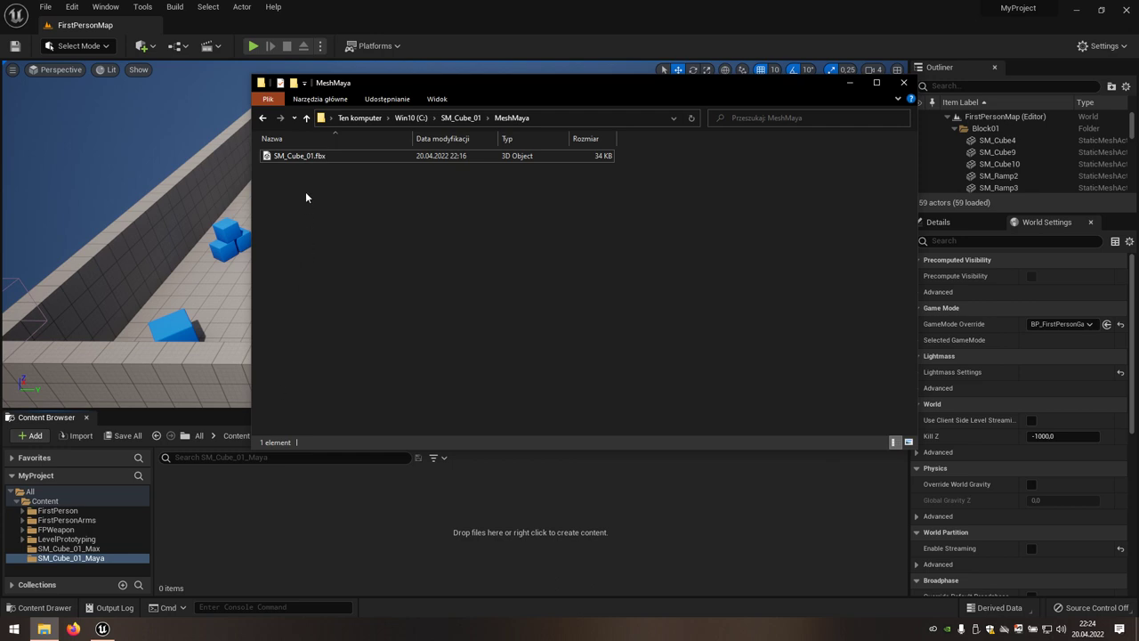
pyautogui.click(303, 157)
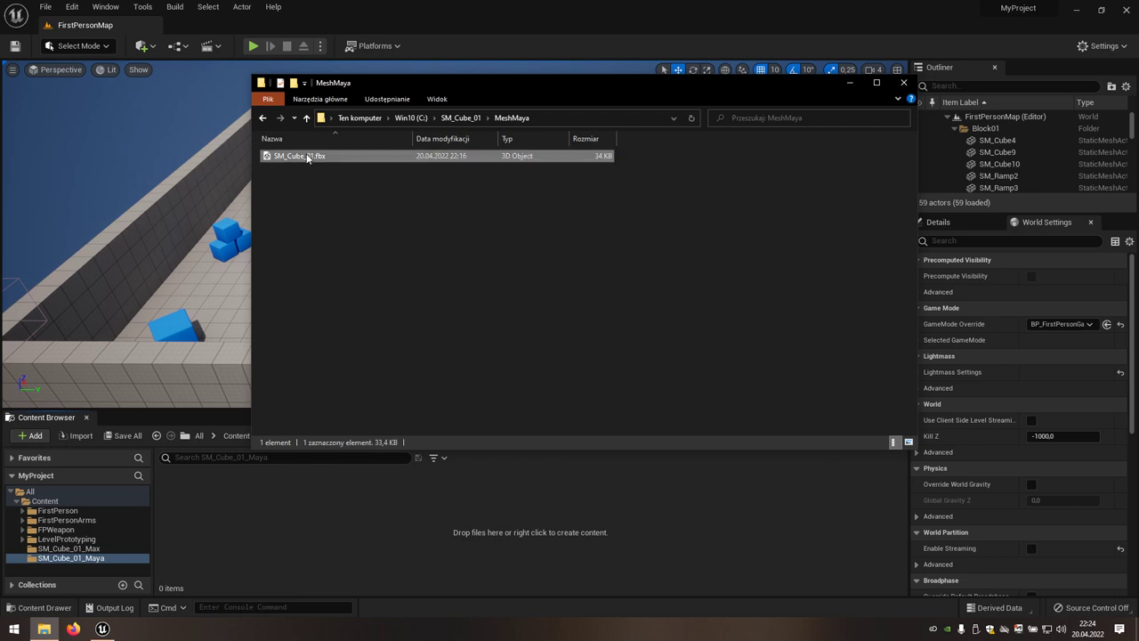
pyautogui.moveTo(307, 157)
pyautogui.mouseDown()
pyautogui.moveTo(378, 532)
pyautogui.moveTo(374, 518)
pyautogui.mouseUp()
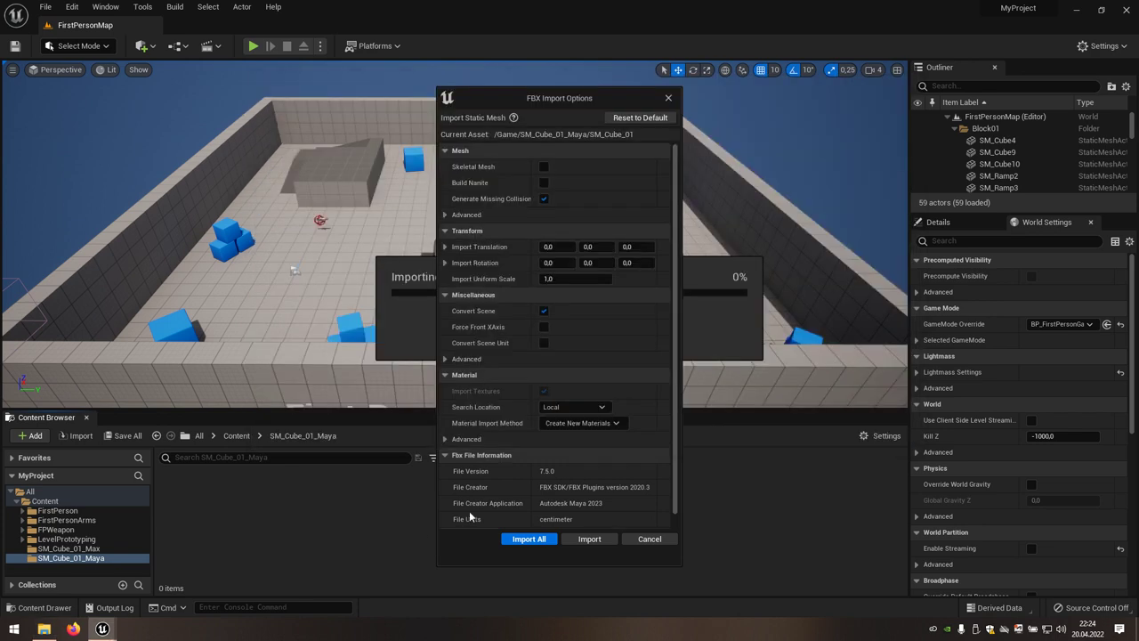
pyautogui.click(543, 200)
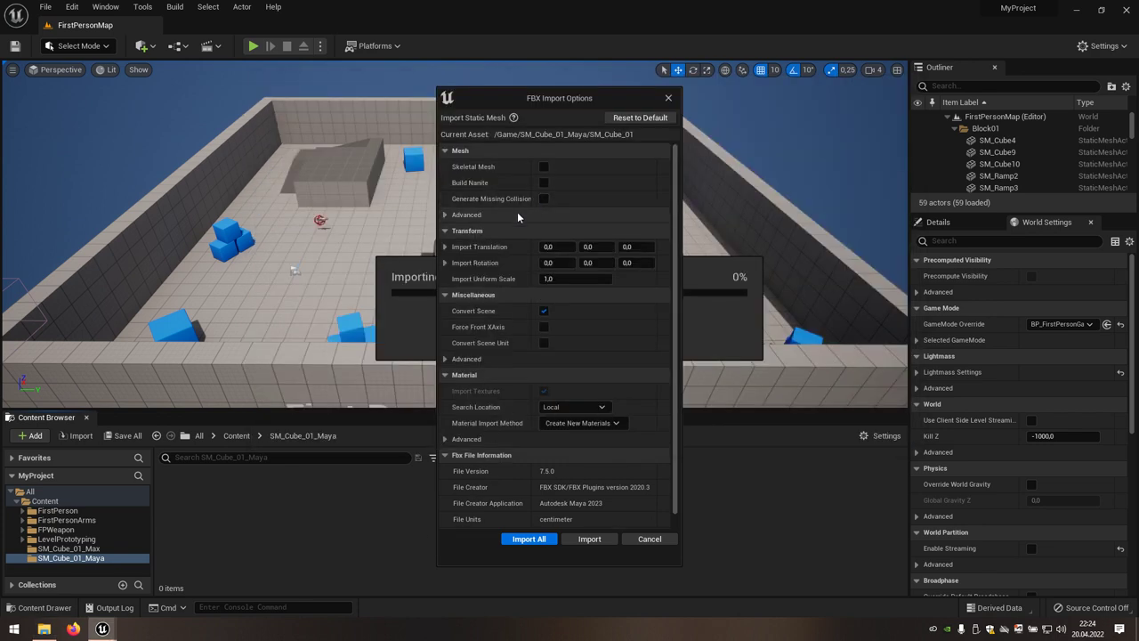
pyautogui.click(517, 214)
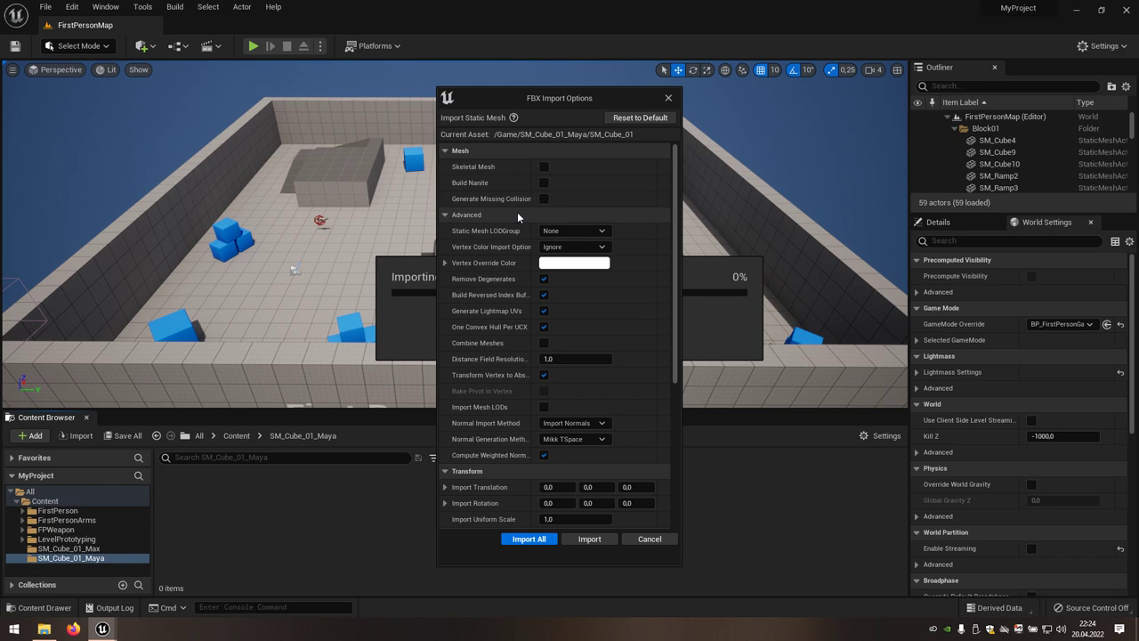
pyautogui.click(544, 311)
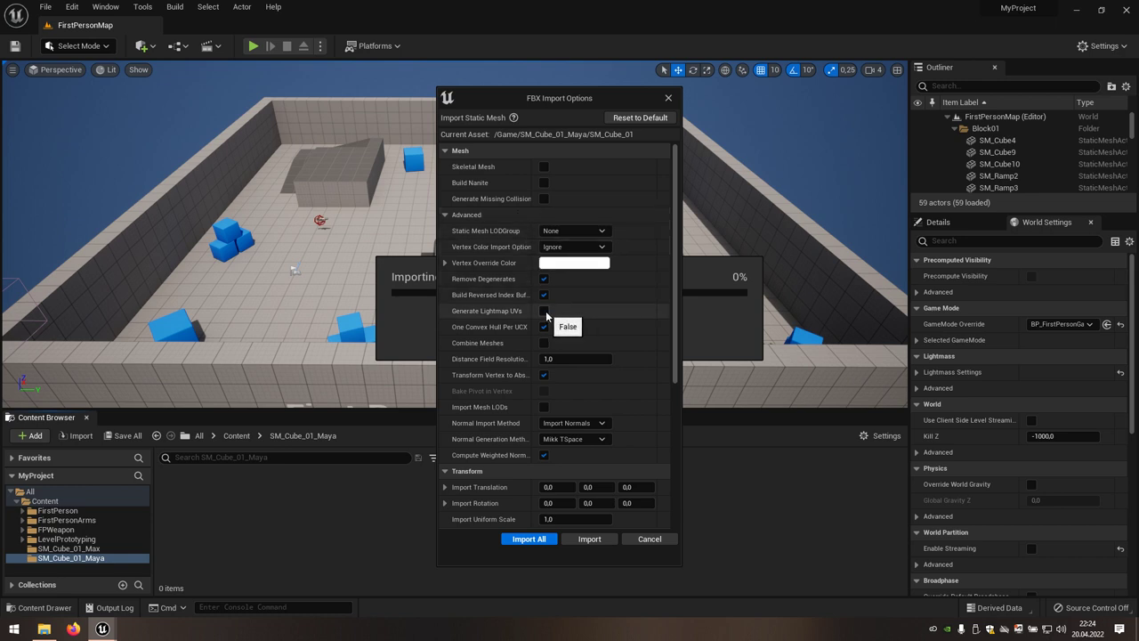
pyautogui.click(589, 539)
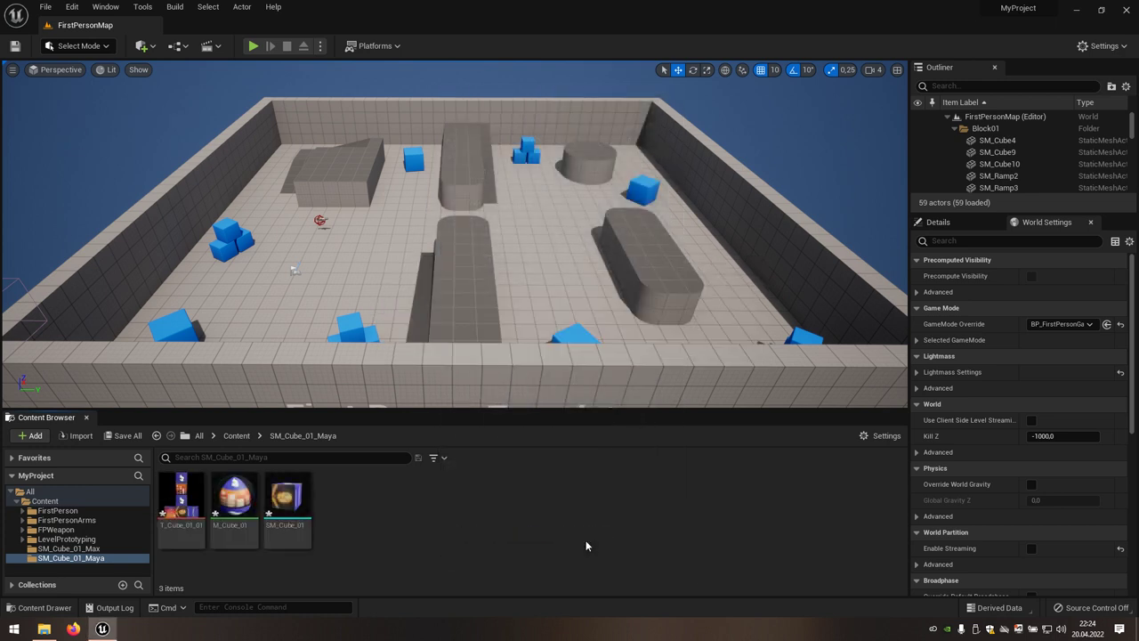
# Add a new folder named Textures and move the T_Cube_01_01 texture into it.
pyautogui.rightClick(396, 504)
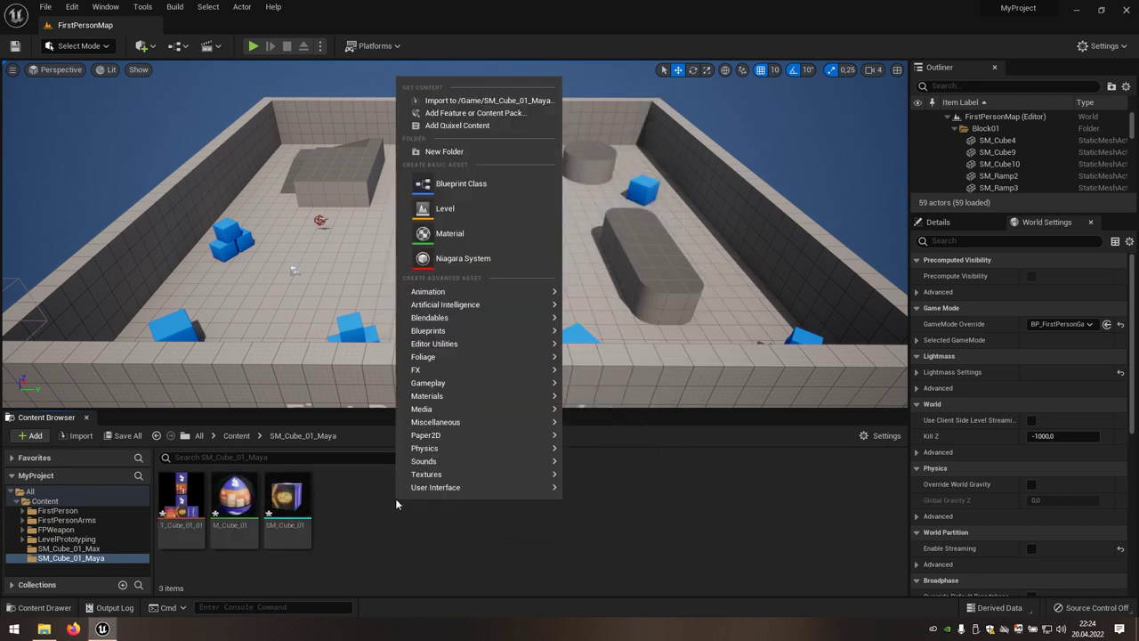
pyautogui.click(435, 152)
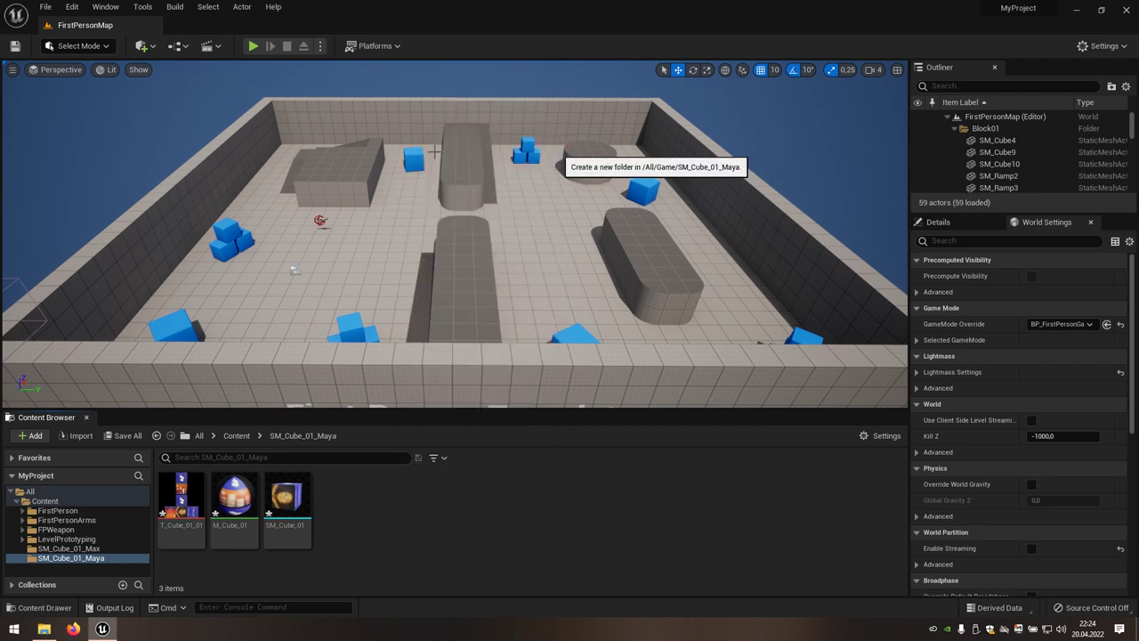
pyautogui.write('Textures')
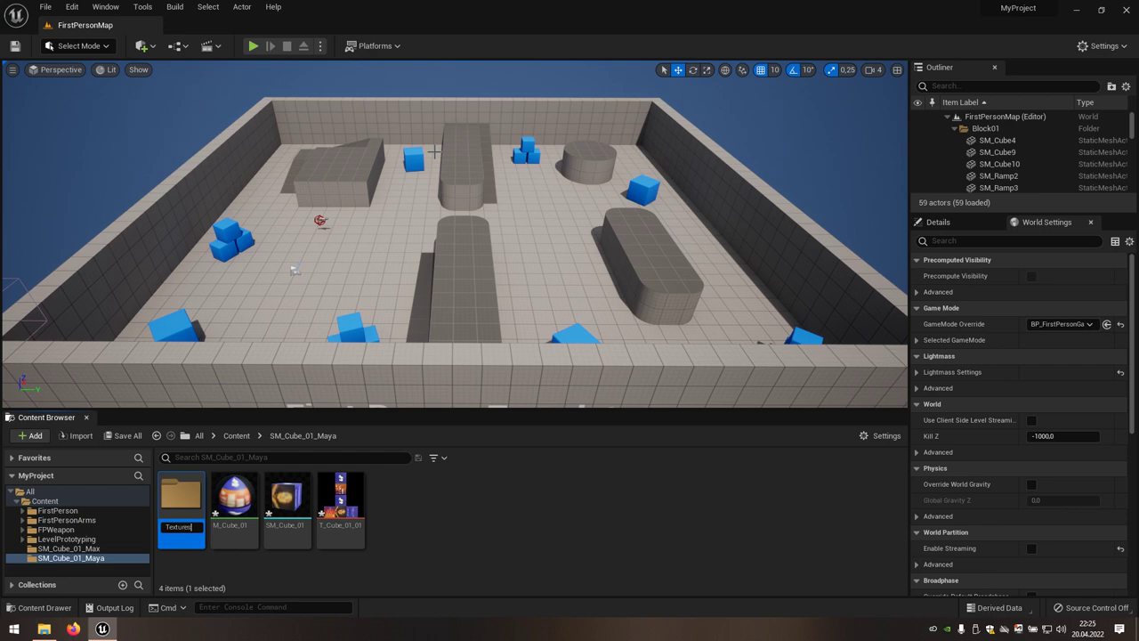
pyautogui.press('Return')
pyautogui.moveTo(340, 497)
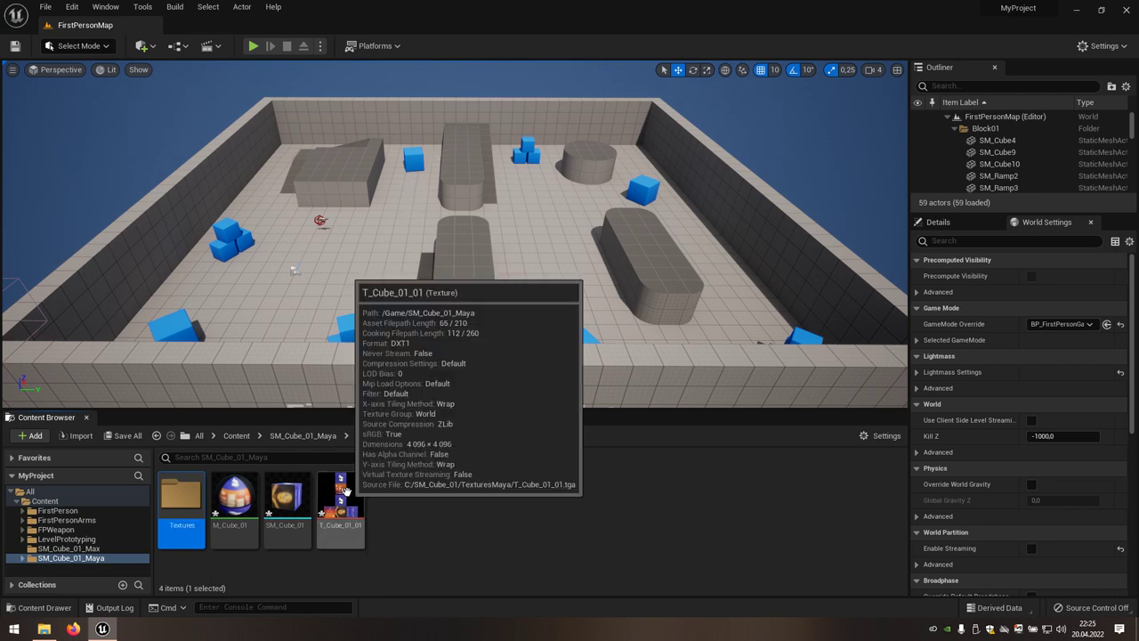
pyautogui.moveTo(345, 490); pyautogui.dragTo(189, 489)
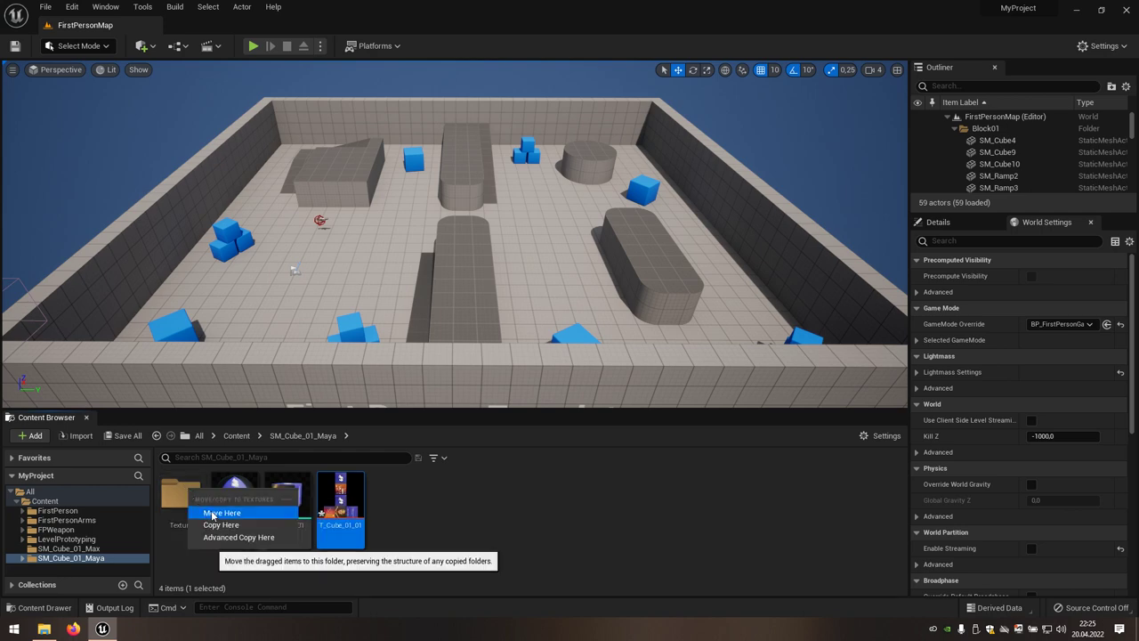
pyautogui.click(212, 513)
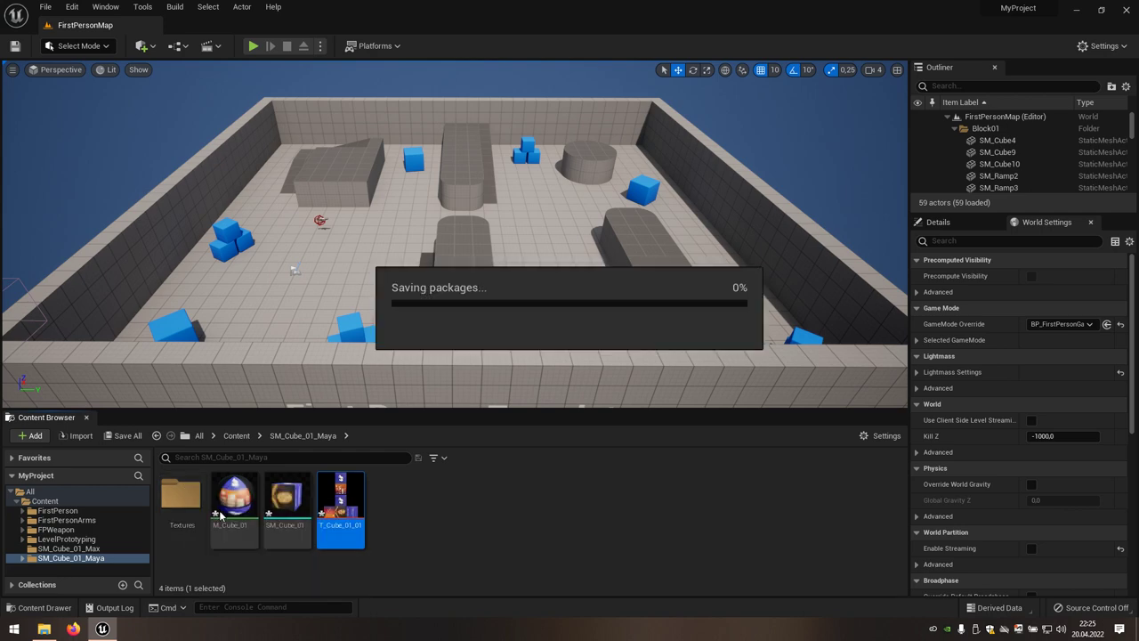
# Add a new folder named Materials and move the M_Cube_01 material into it.
pyautogui.rightClick(393, 501)
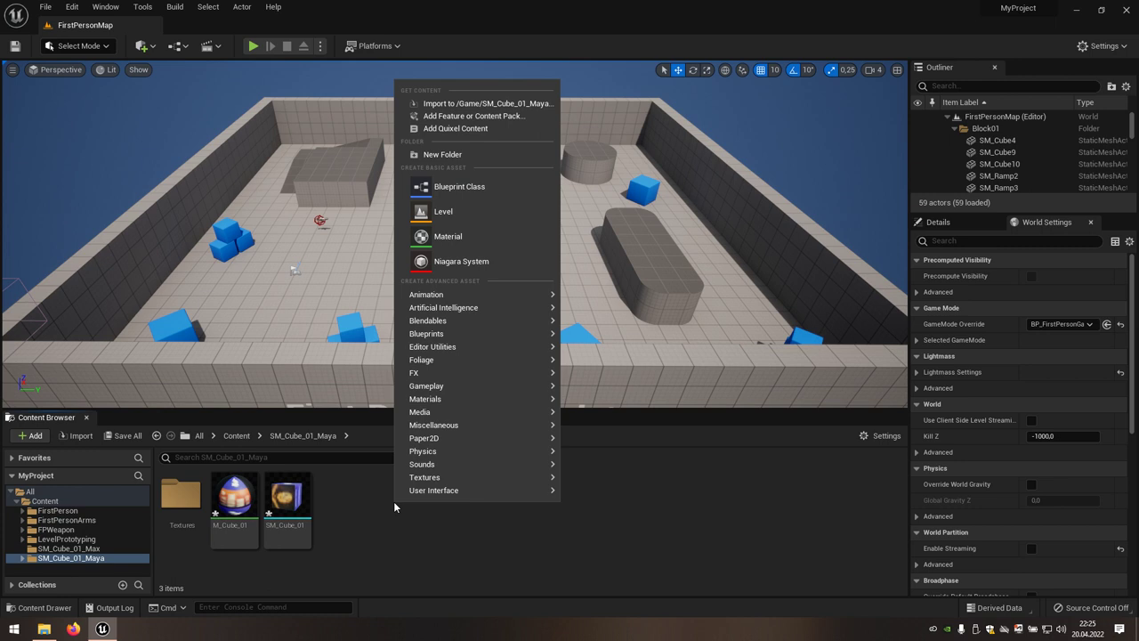
pyautogui.click(472, 156)
pyautogui.write('Mate')
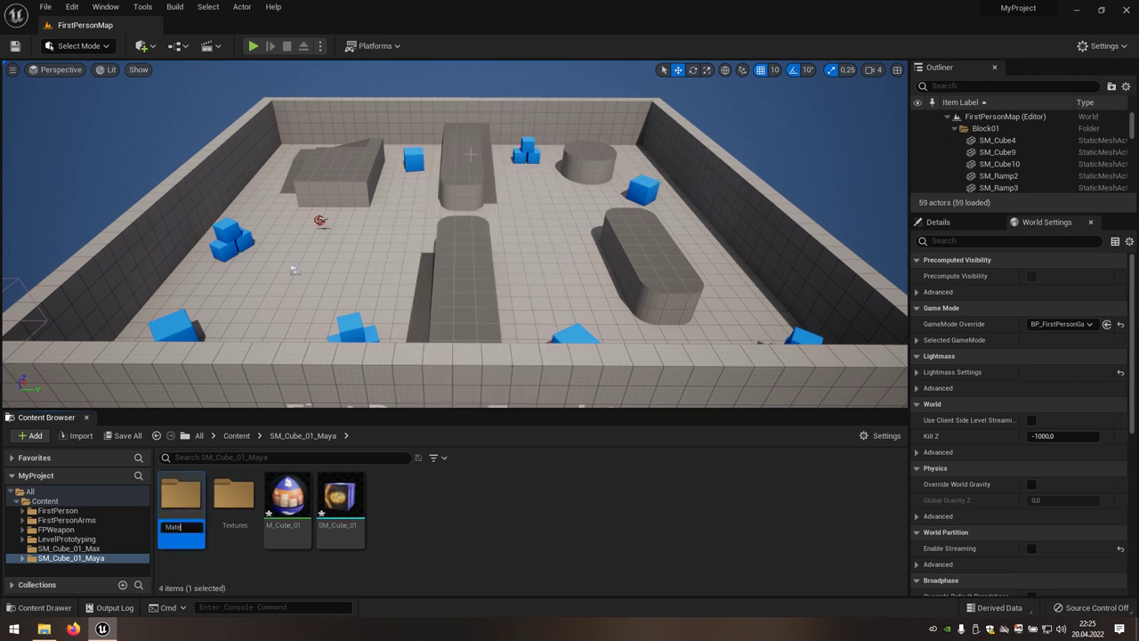
pyautogui.write('ls')
pyautogui.press('Return')
pyautogui.click(287, 497)
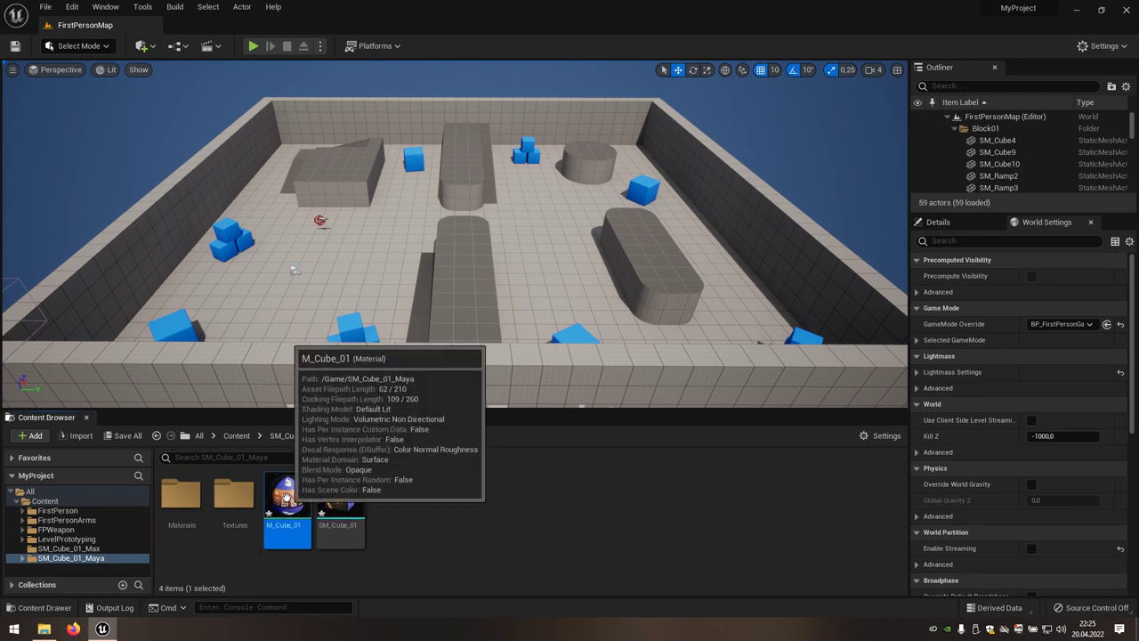
pyautogui.moveTo(286, 496); pyautogui.dragTo(181, 505)
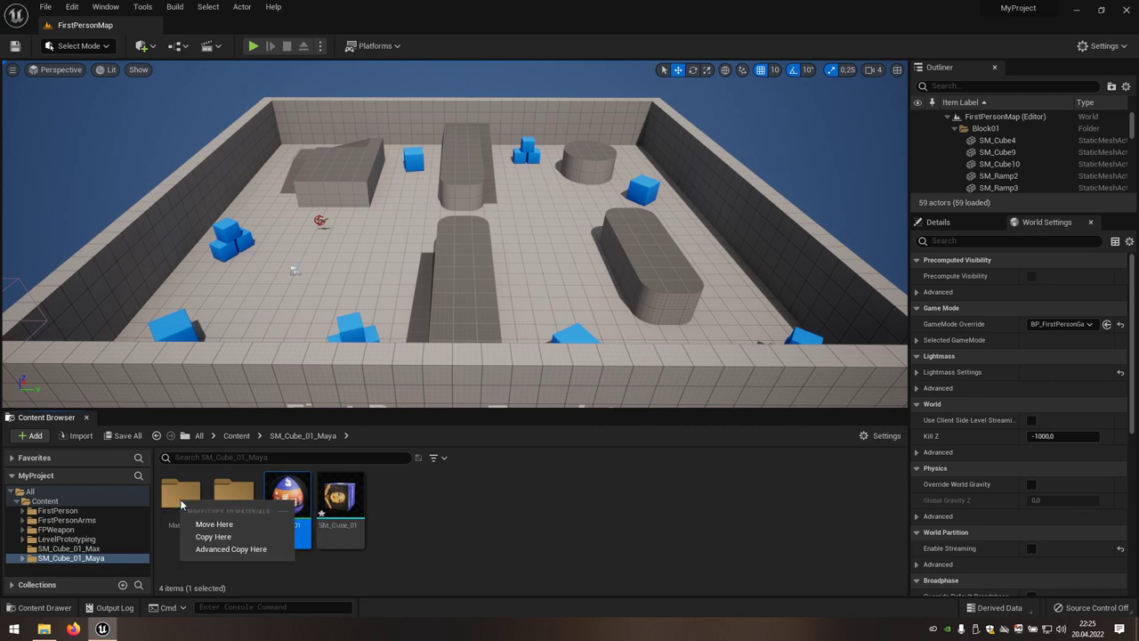
pyautogui.click(197, 524)
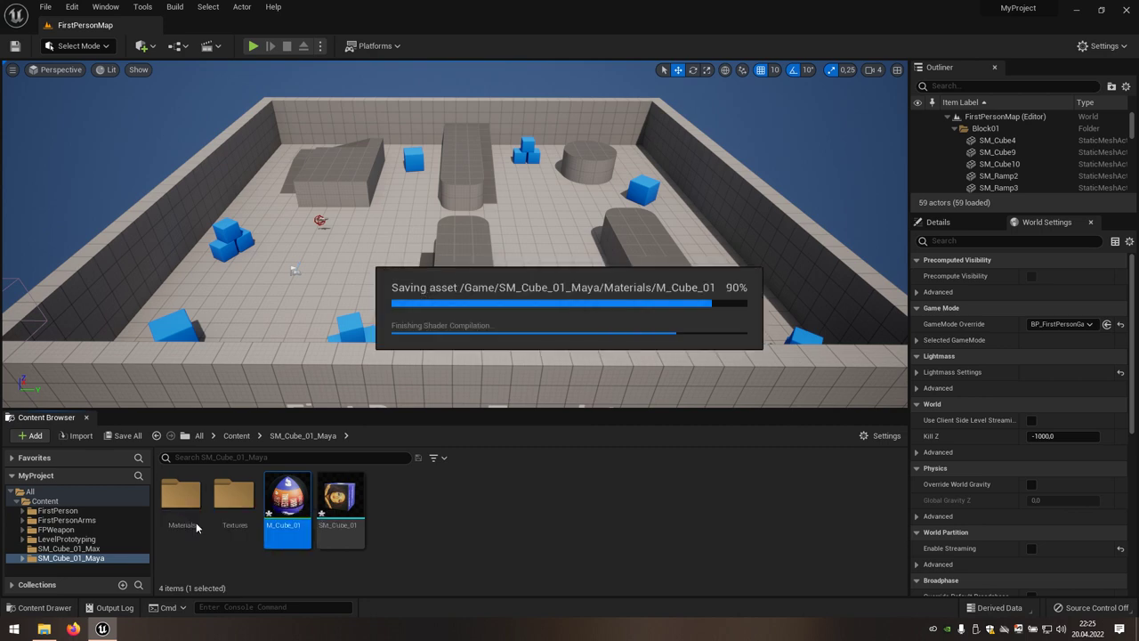
# Save the SM_Cube_01 mesh, then inspect the textured cube up close in a maximized Static Mesh Editor.
pyautogui.click(128, 439)
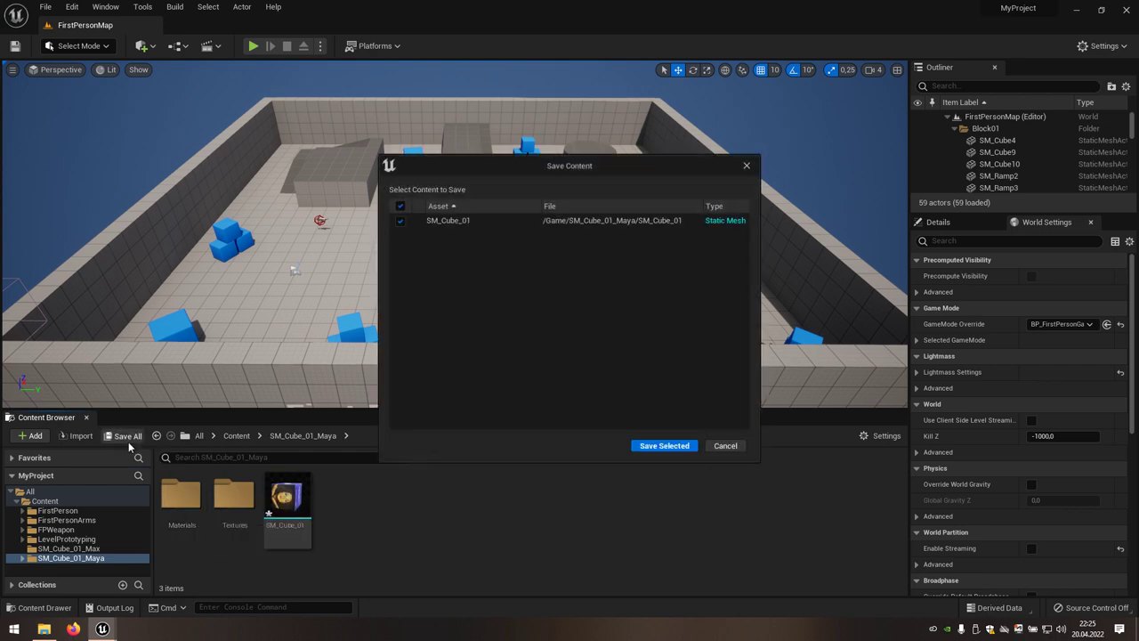
pyautogui.click(665, 445)
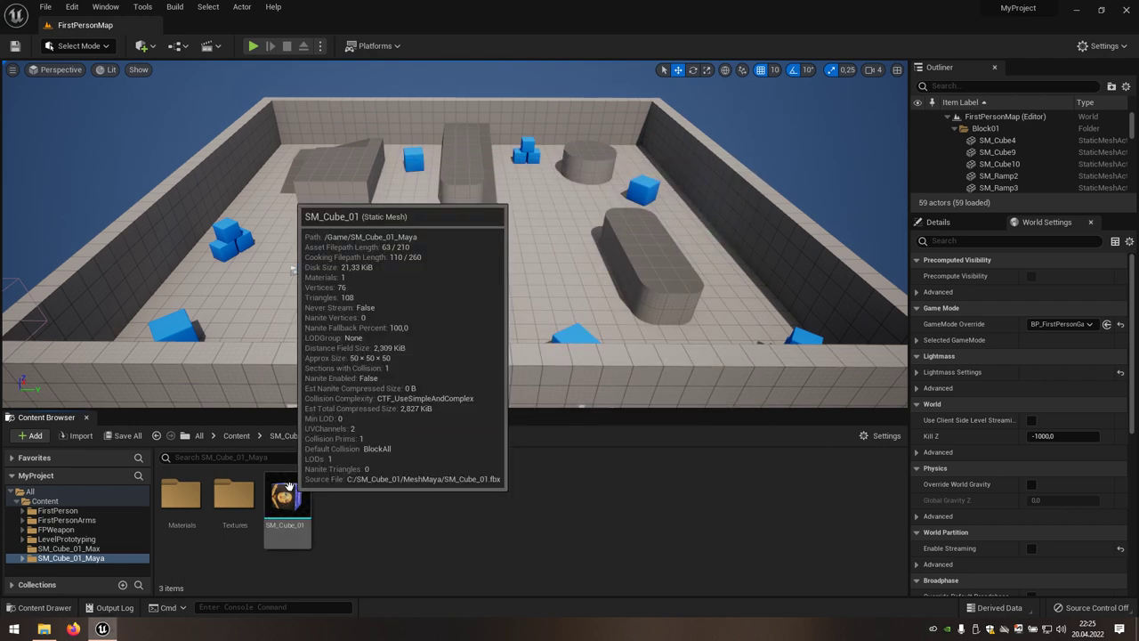
pyautogui.doubleClick(288, 489)
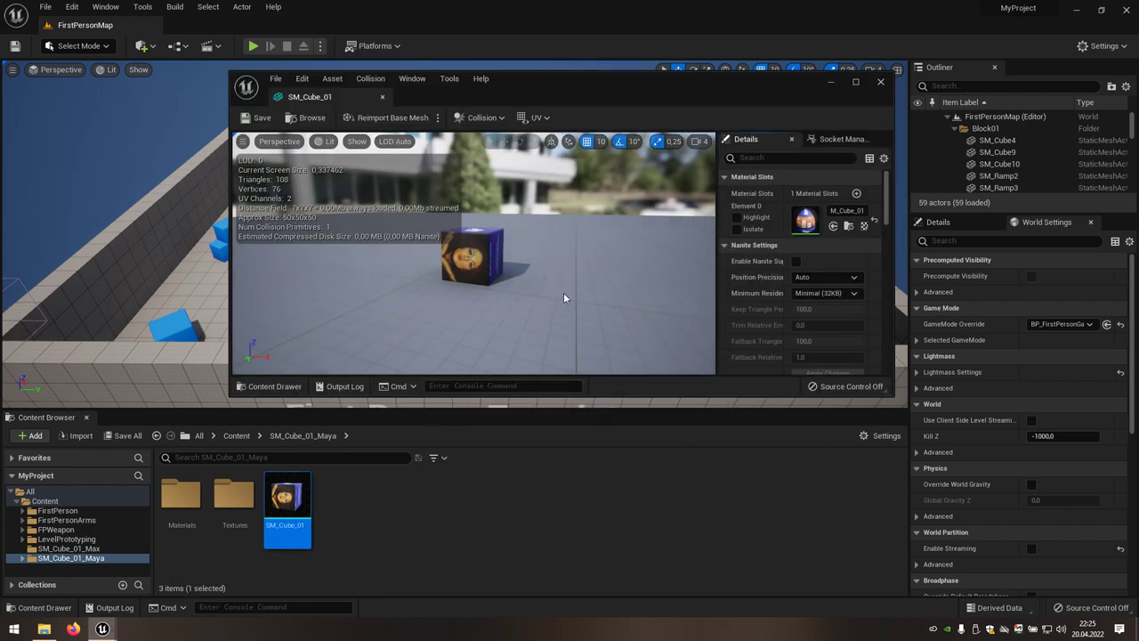
pyautogui.click(855, 81)
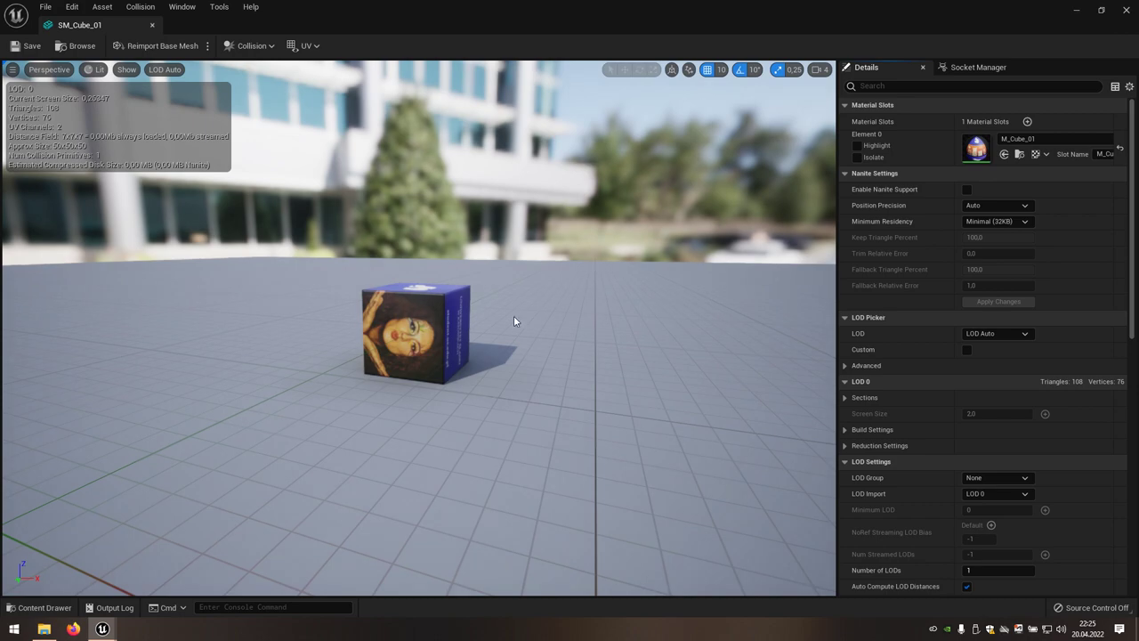
pyautogui.scroll(2, 435, 367)
pyautogui.scroll(5, 435, 368)
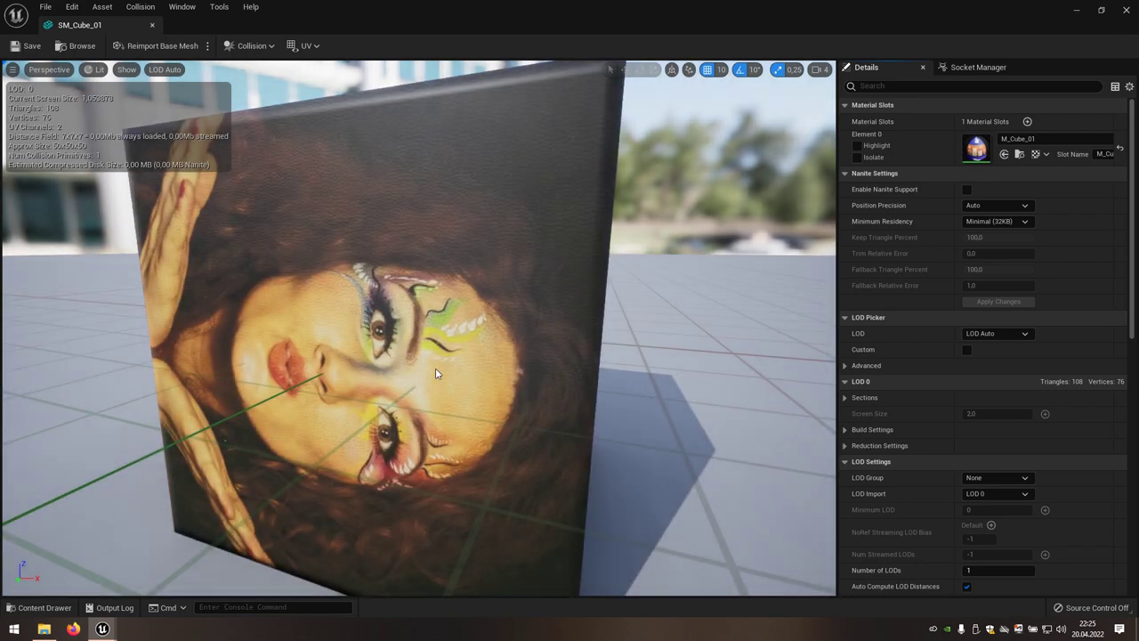
pyautogui.scroll(-5, 435, 368)
pyautogui.moveTo(425, 371)
pyautogui.mouseDown()
pyautogui.moveTo(498, 427)
pyautogui.moveTo(463, 356)
pyautogui.moveTo(419, 338)
pyautogui.mouseUp()
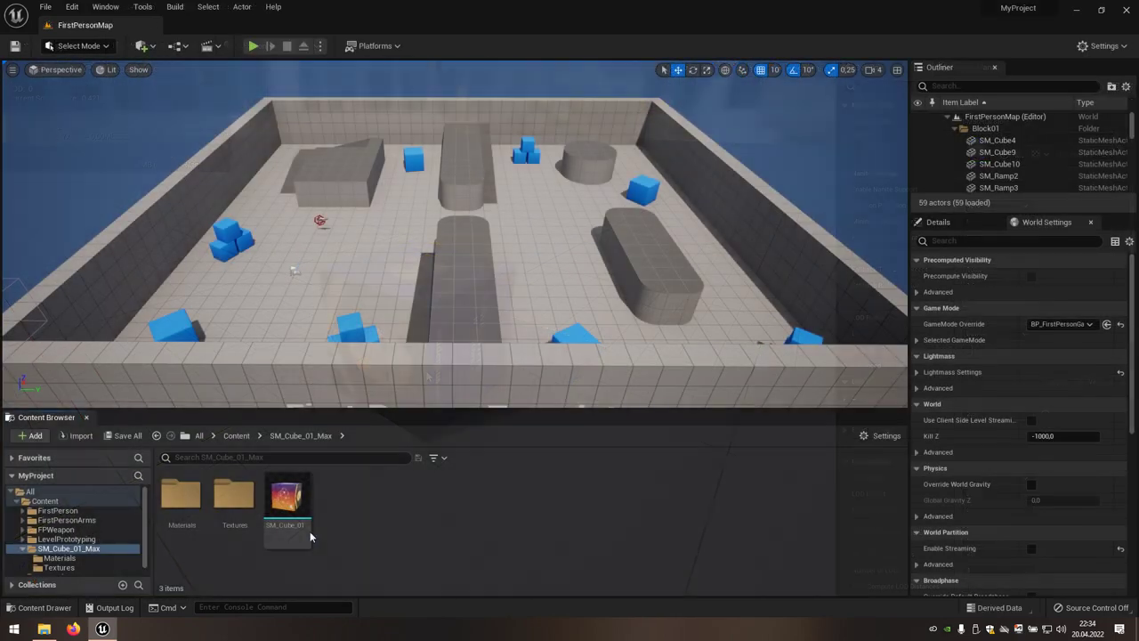
# Open the M_Cube_01 material from the Materials folder and rotate its preview.
pyautogui.doubleClick(182, 505)
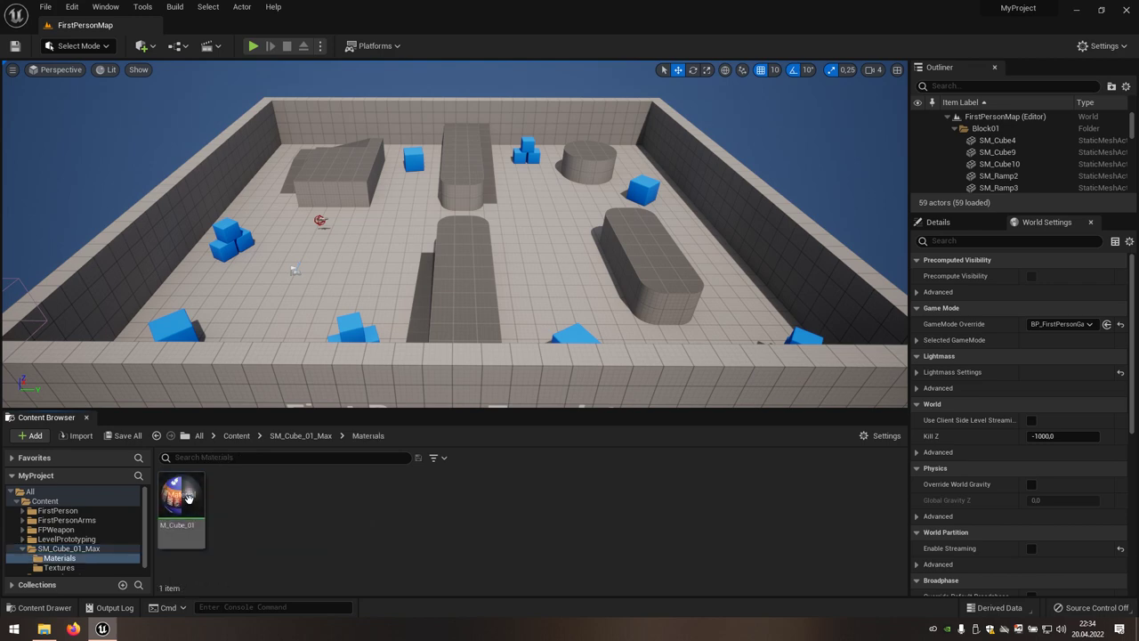
pyautogui.doubleClick(183, 500)
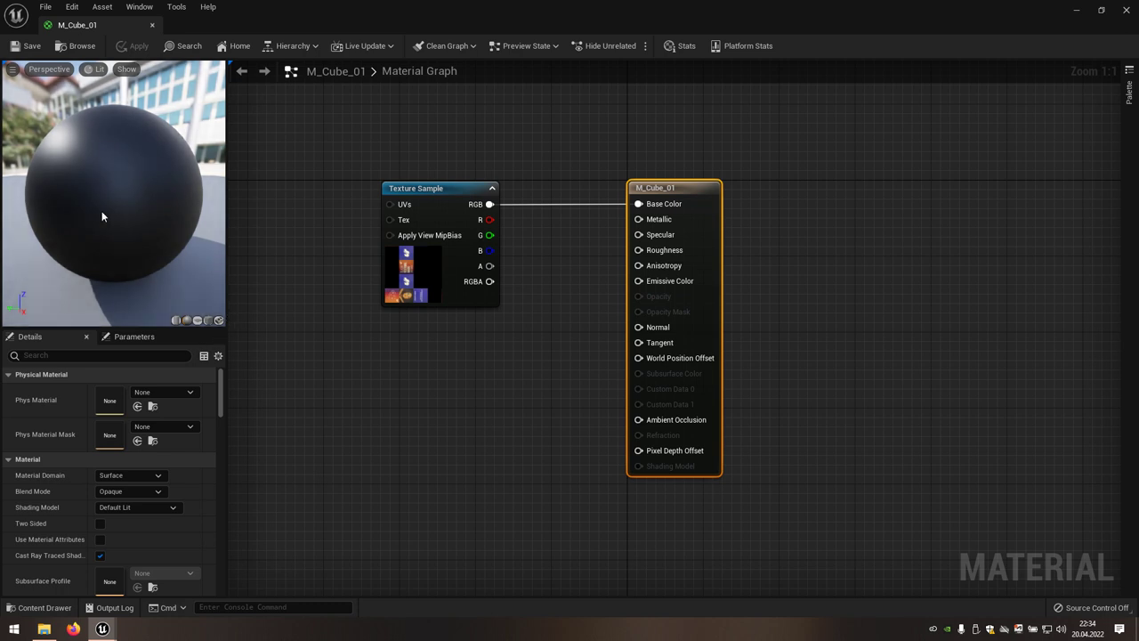
pyautogui.moveTo(102, 211); pyautogui.dragTo(133, 211)
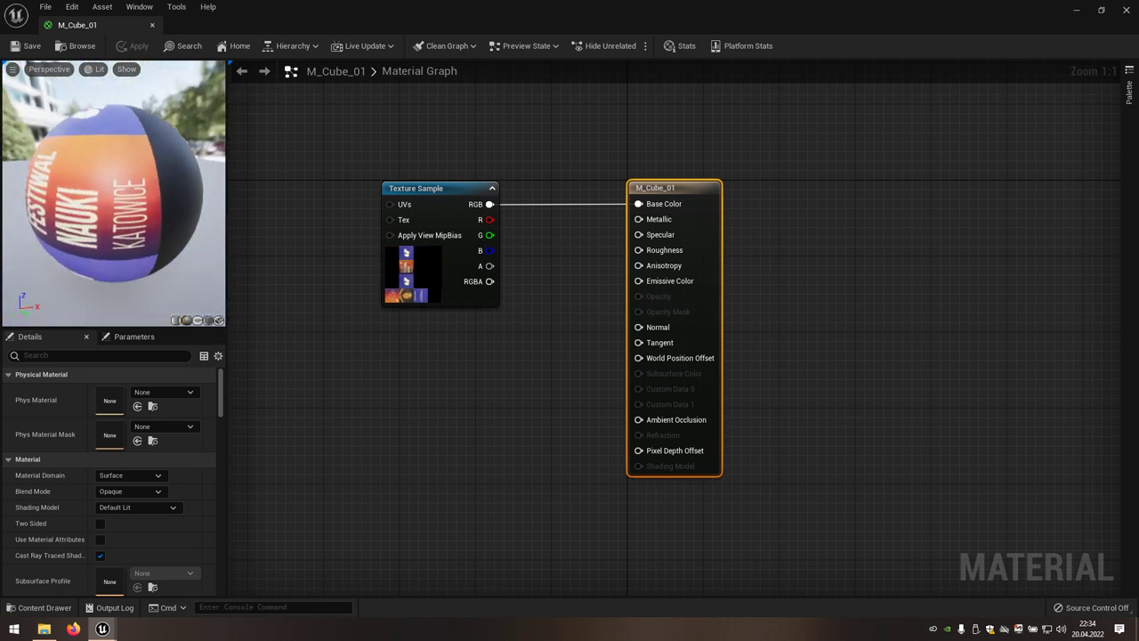
# Add a Constant node with value 0.5 to the M_Cube_01 material graph.
pyautogui.rightClick(436, 368)
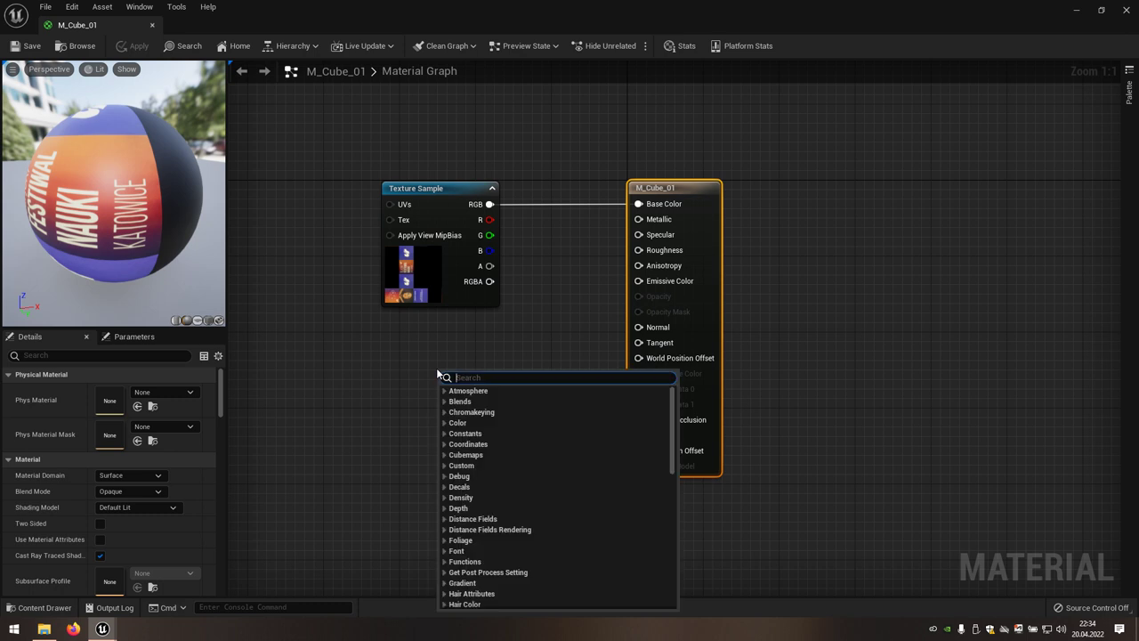
pyautogui.write('con')
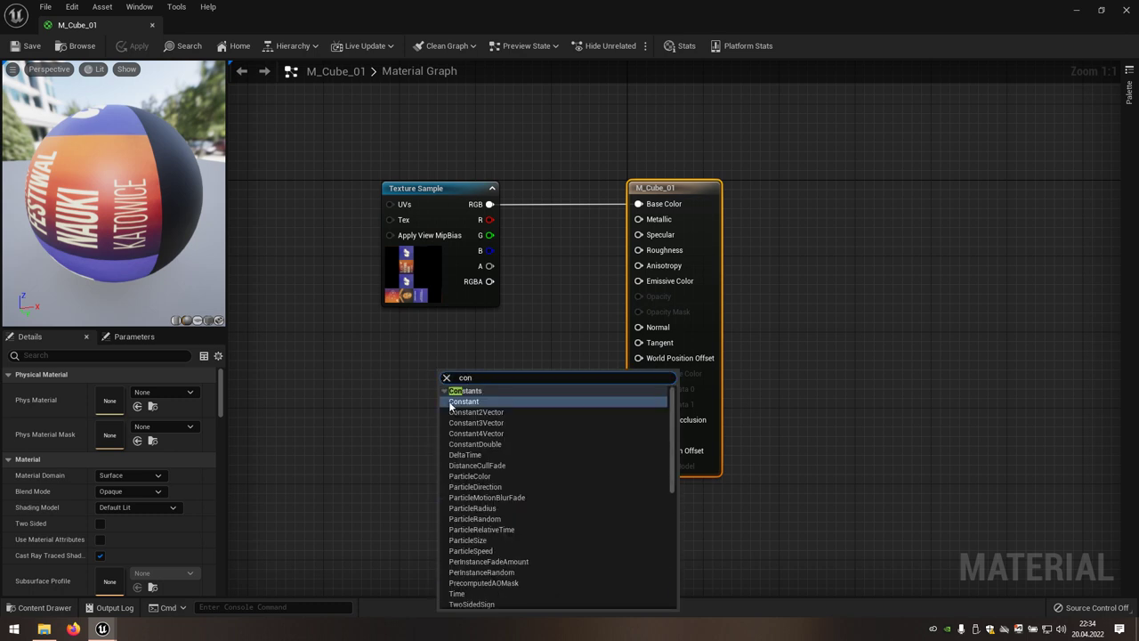
pyautogui.click(476, 402)
pyautogui.write('0.5')
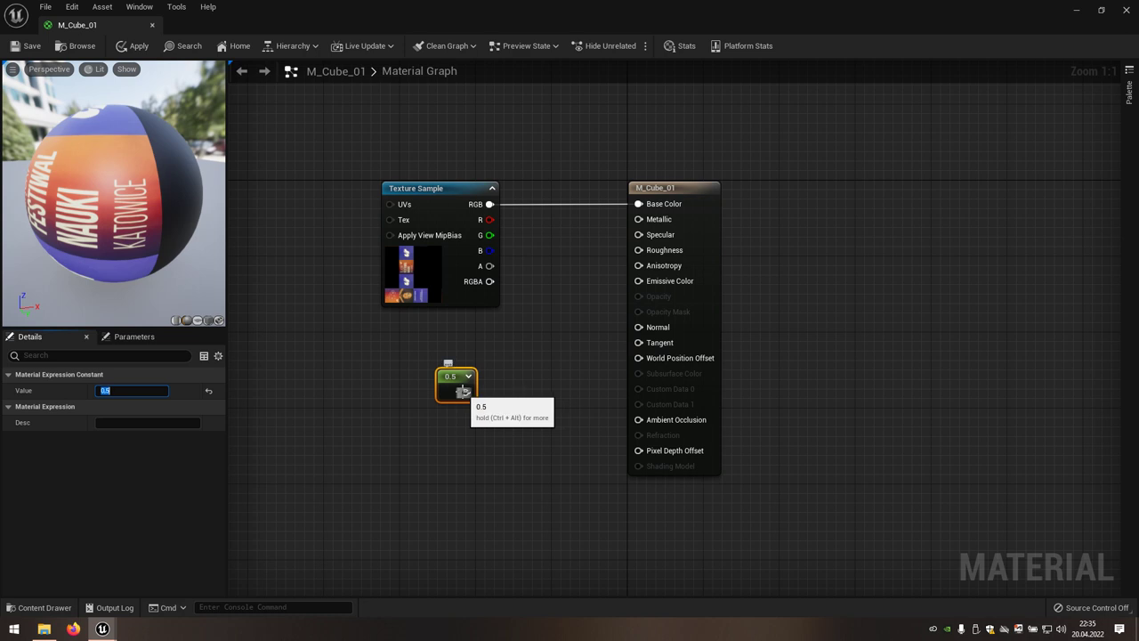
# Wire the 0.5 Constant into both Specular and Roughness, then apply the material.
pyautogui.moveTo(465, 393); pyautogui.dragTo(637, 239)
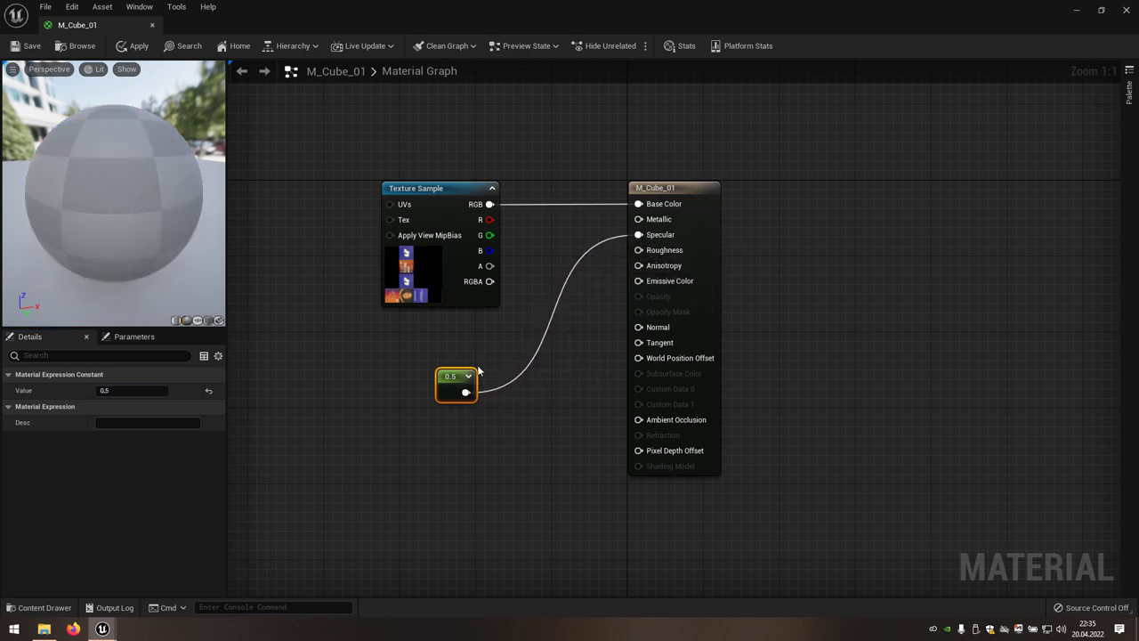
pyautogui.moveTo(465, 392)
pyautogui.mouseDown()
pyautogui.moveTo(615, 284)
pyautogui.moveTo(638, 250)
pyautogui.mouseUp()
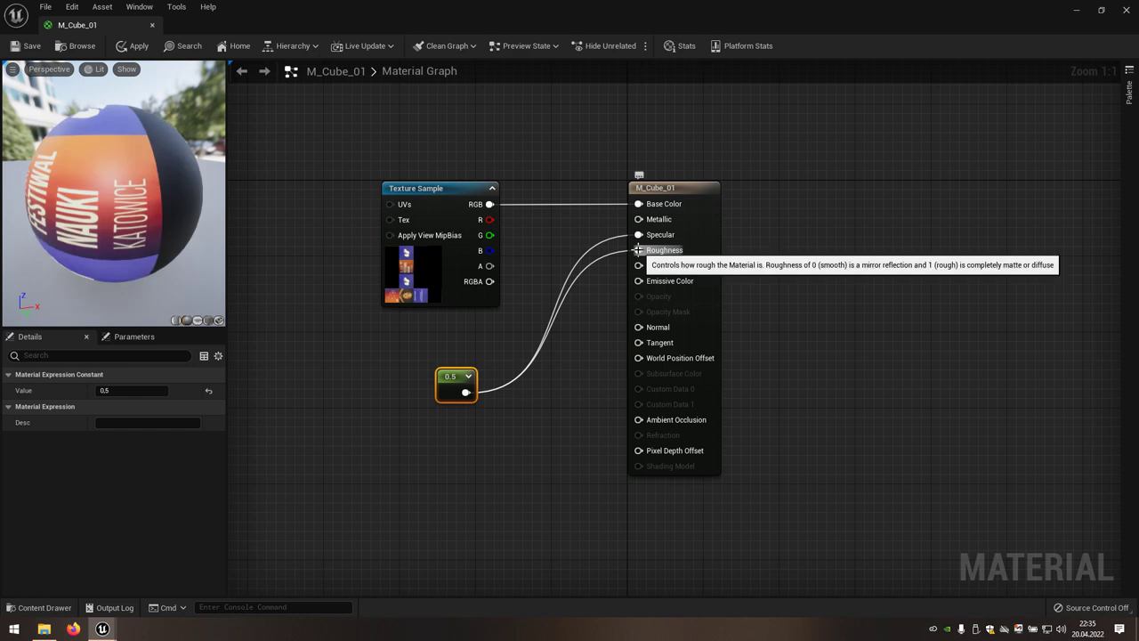
pyautogui.click(123, 48)
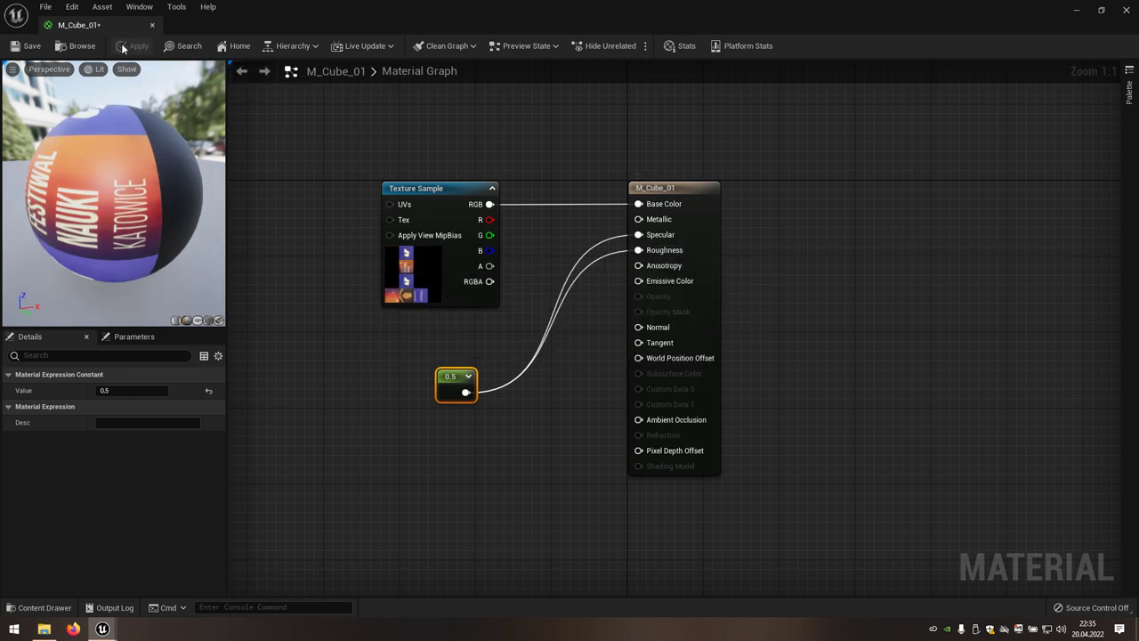